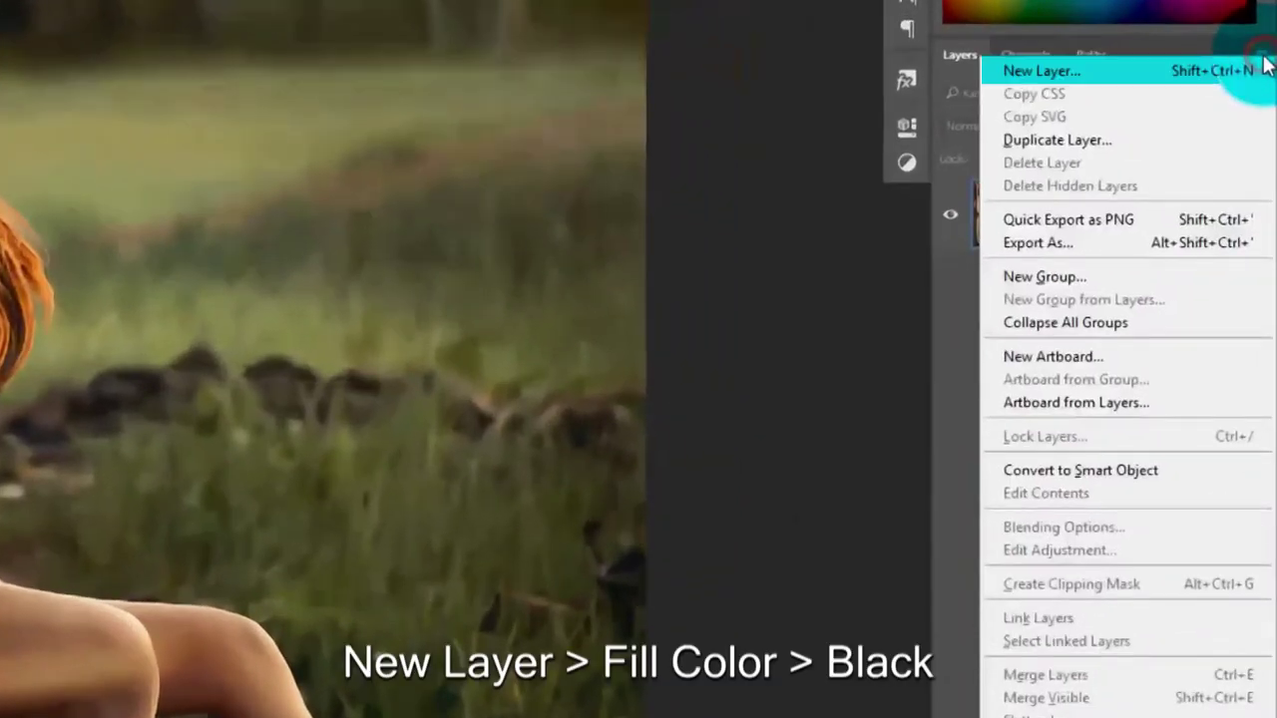
- Add a new layer named 'Fill Color' above the portrait
click(1265, 66)
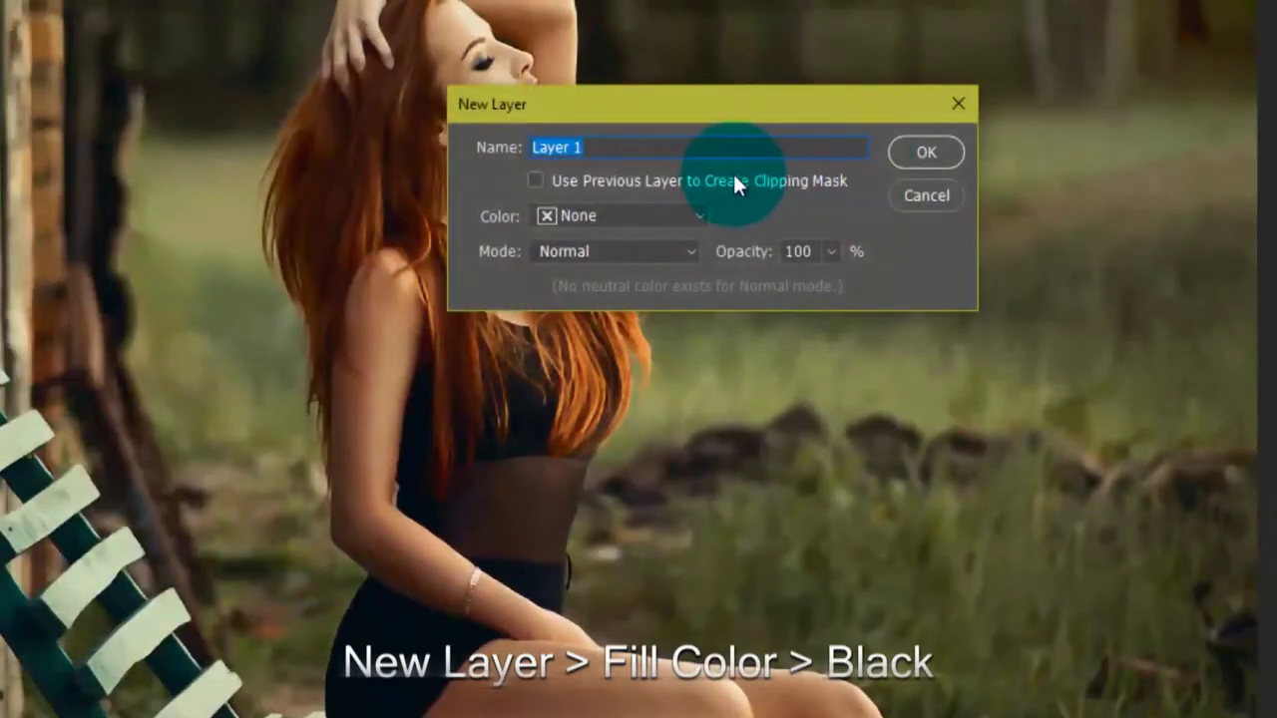
text(Fill)
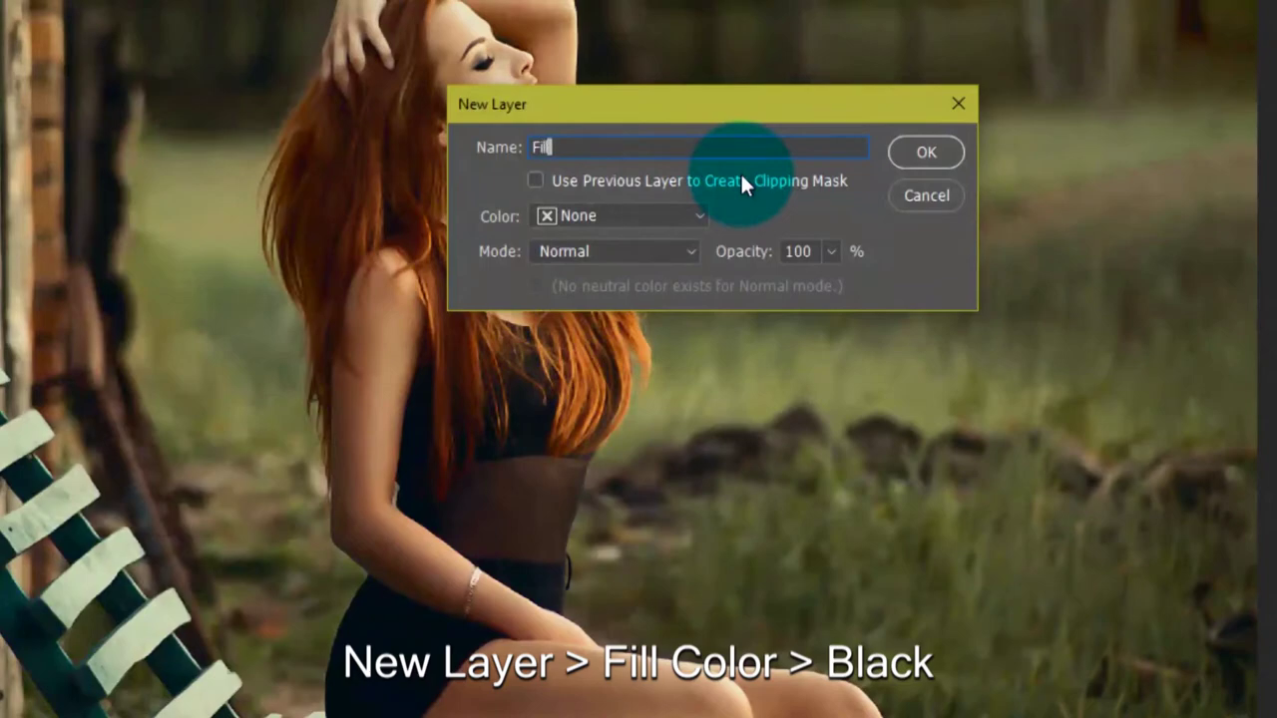
text( Color)
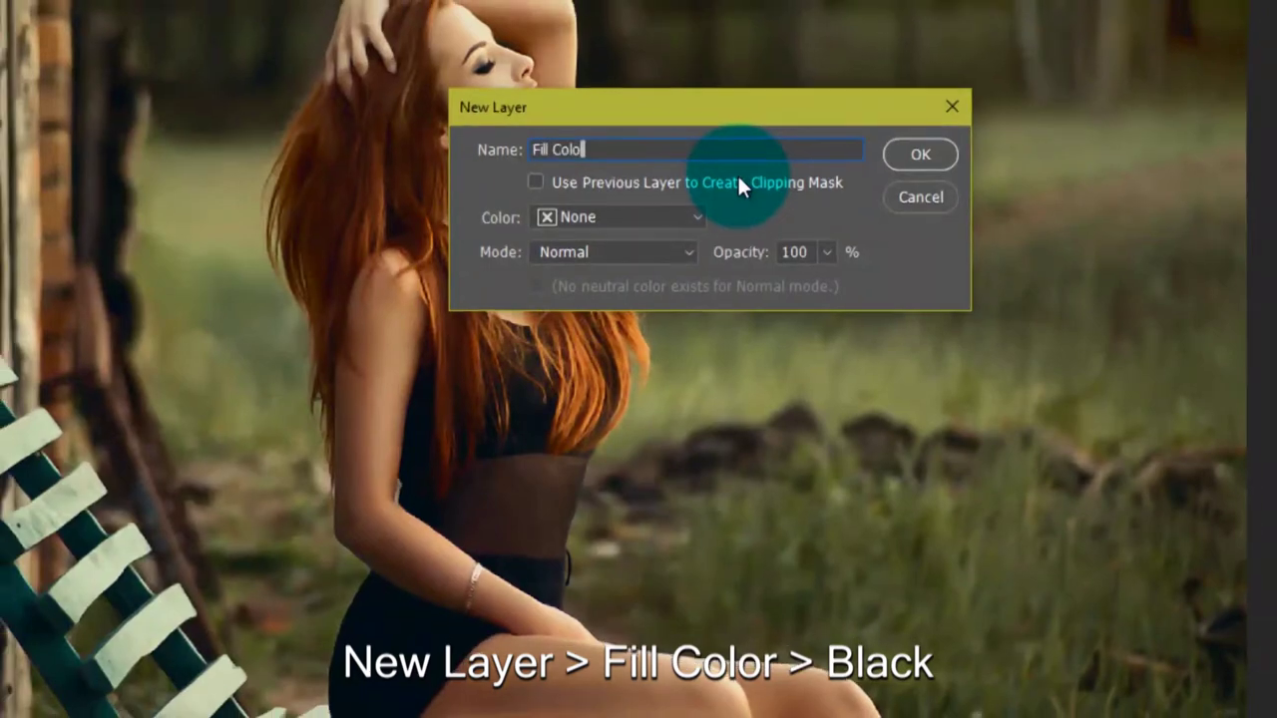
key(Return)
- Fill the Fill Color layer entirely with solid black
click(60, 8)
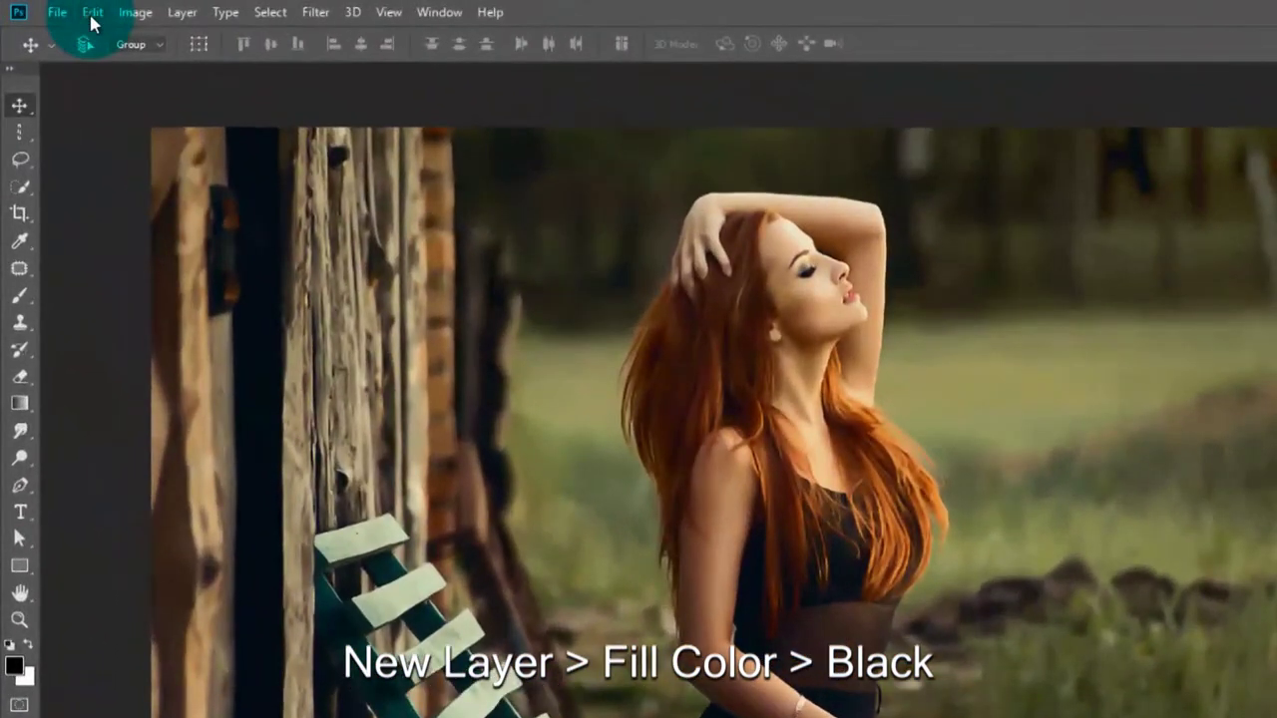
click(144, 333)
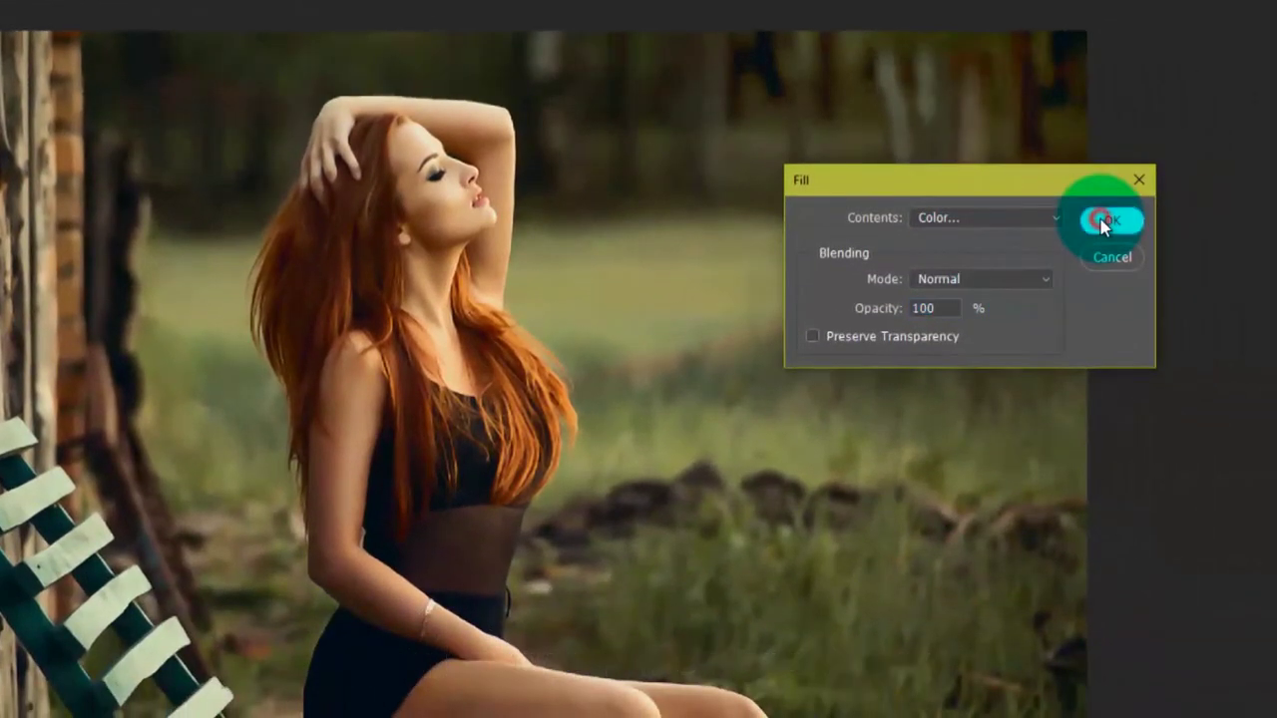
click(1102, 221)
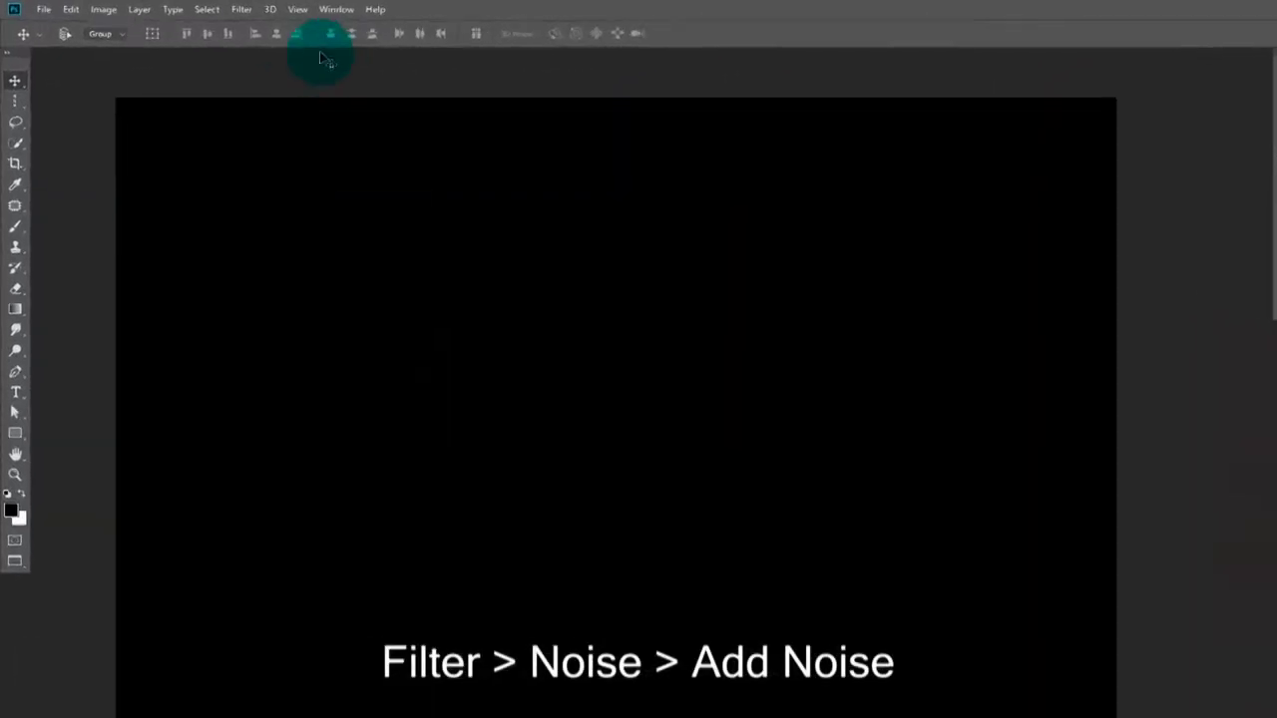
click(200, 7)
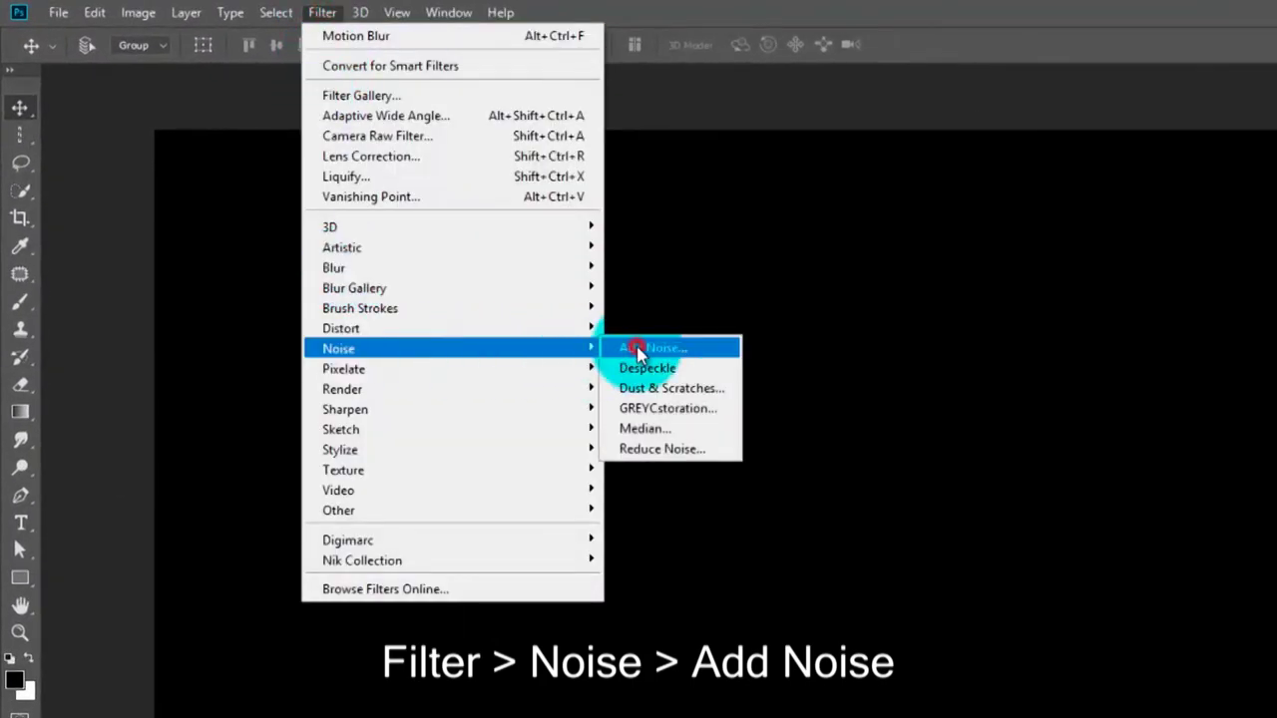
- Add Uniform-distribution noise at a 54.89% amount to the black Fill Color layer
click(644, 347)
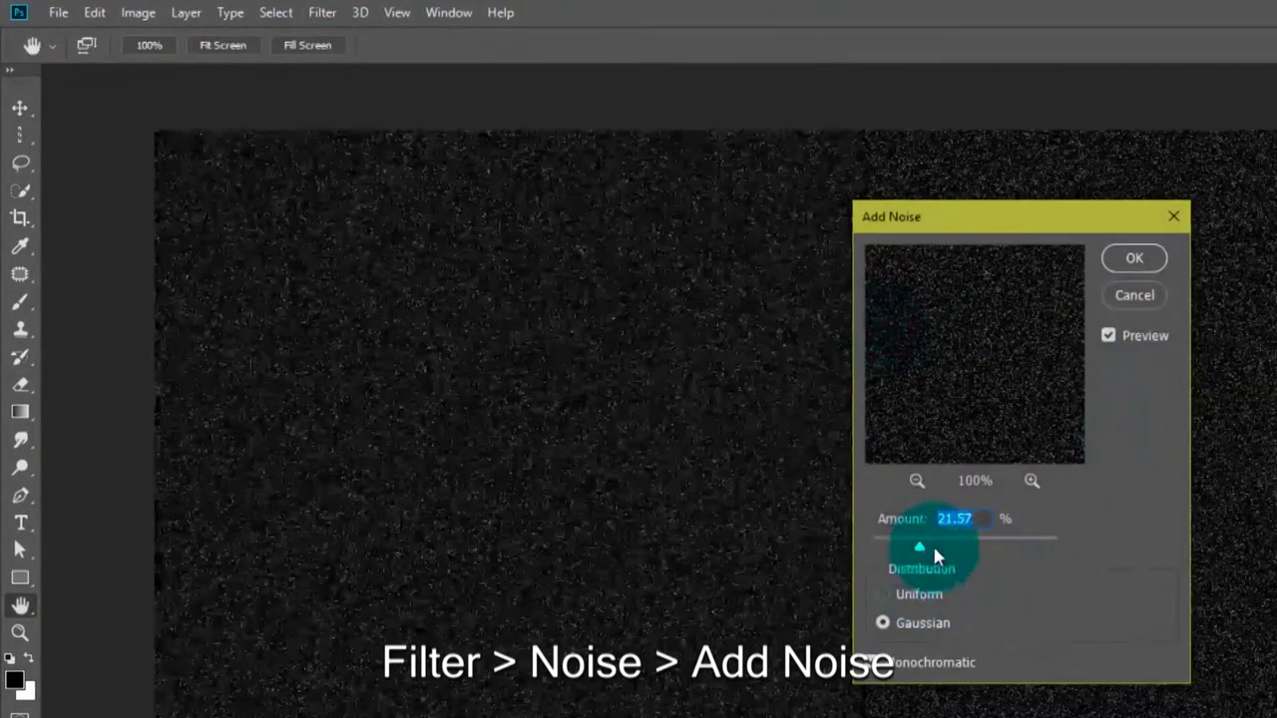
drag(934, 549, 934, 548)
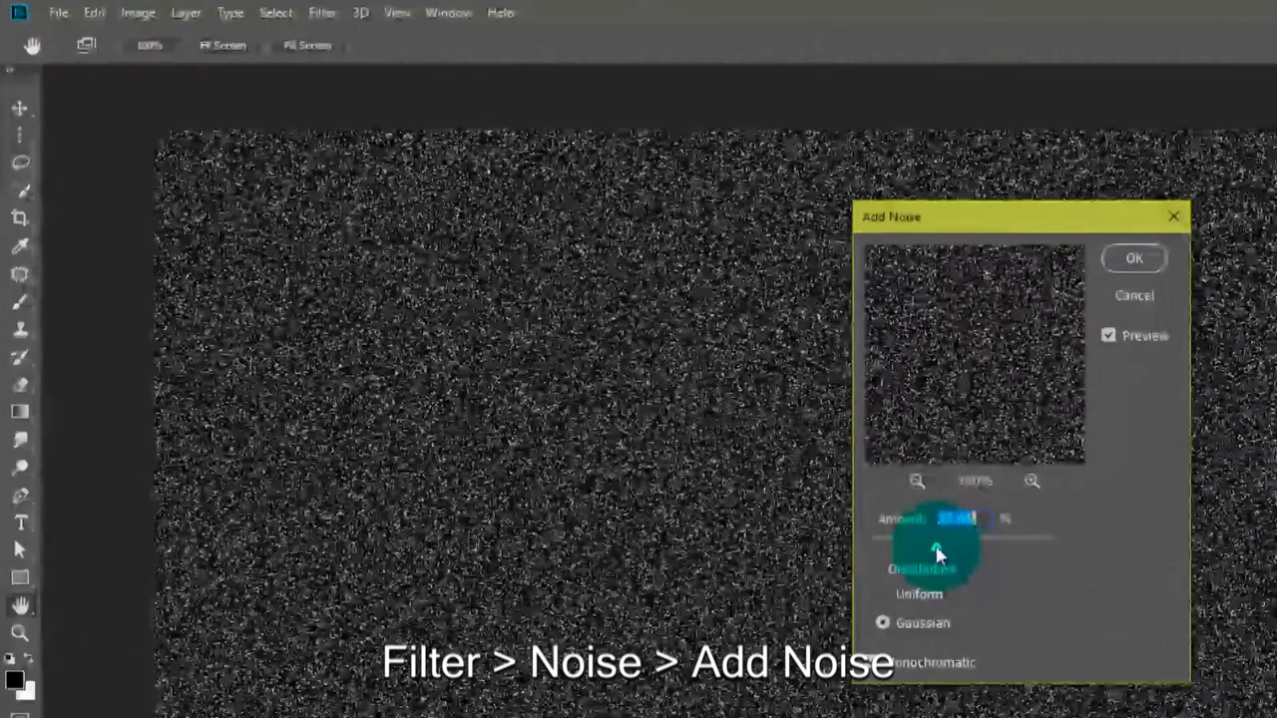
click(919, 594)
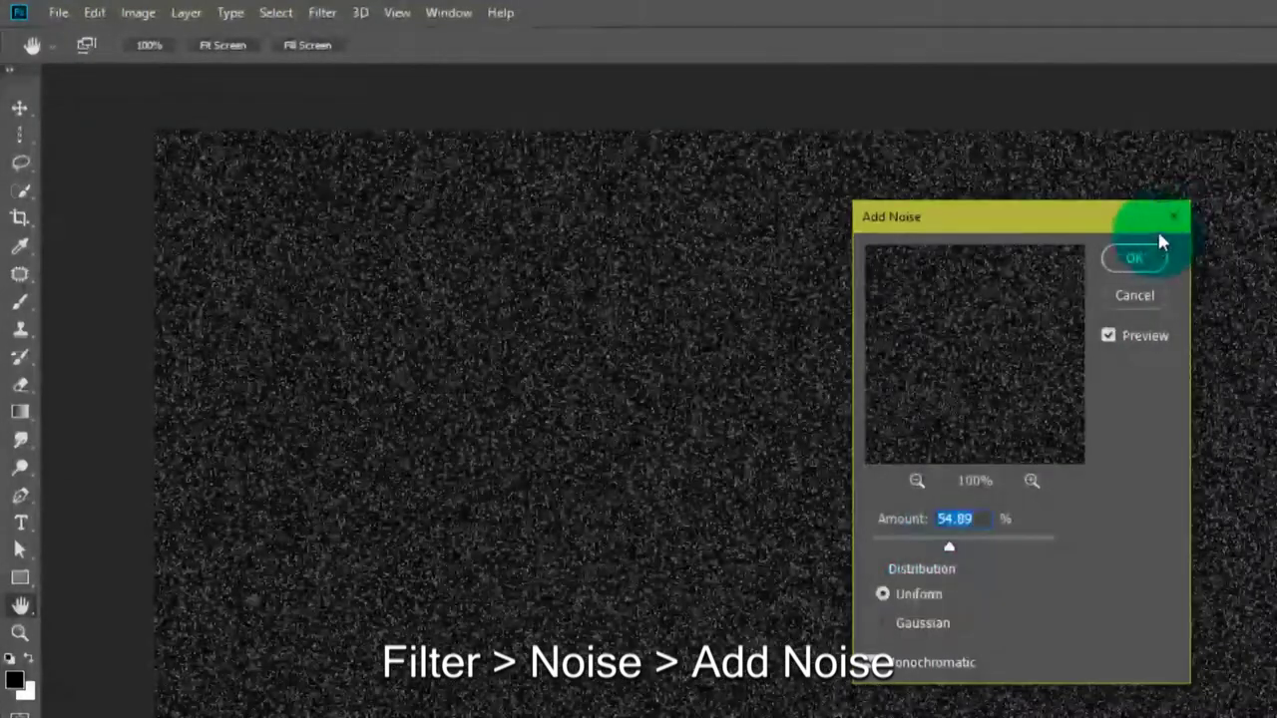
click(1131, 261)
click(317, 13)
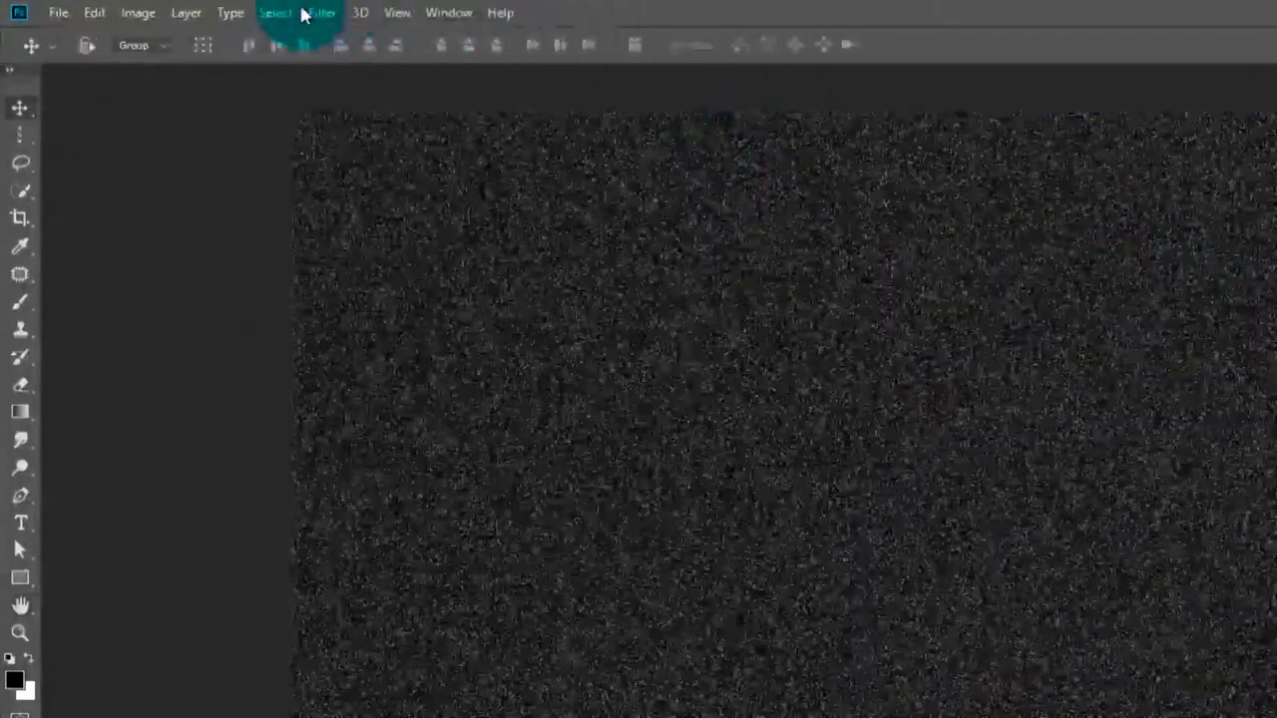
mouse_move(340, 268)
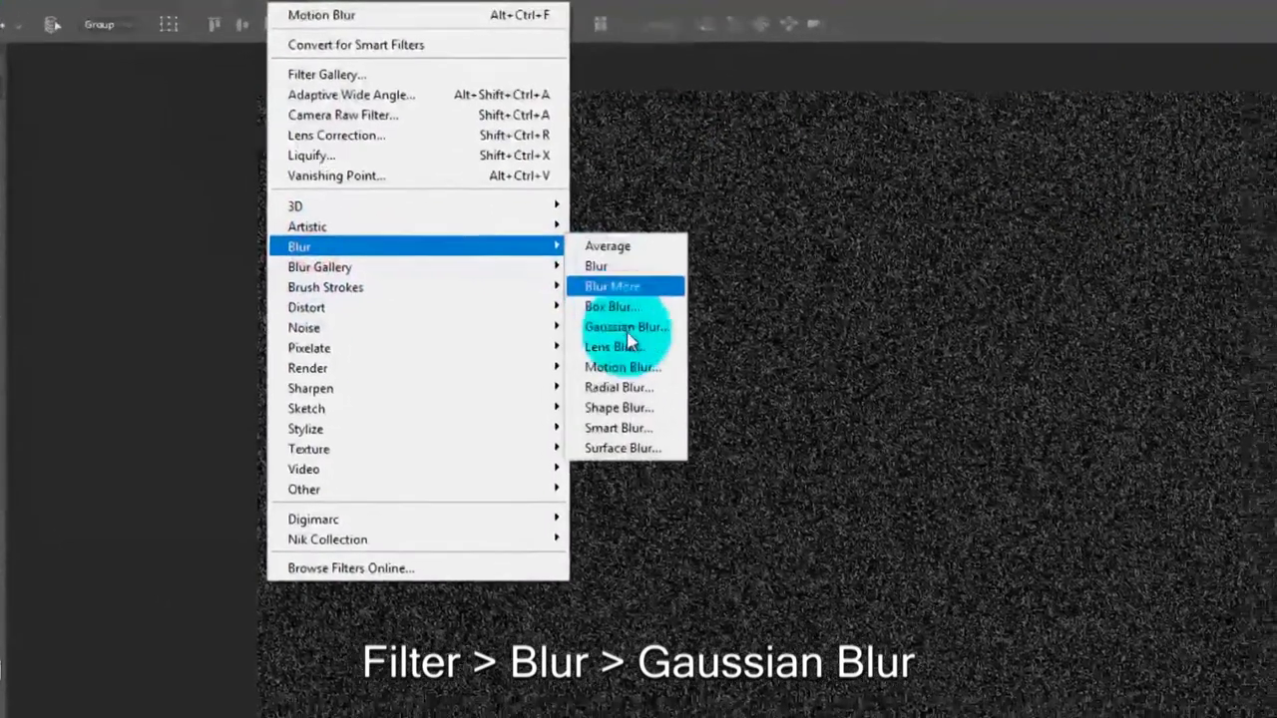
- Apply a Motion Blur at 75° and 31 pixels to streak the noise
click(623, 367)
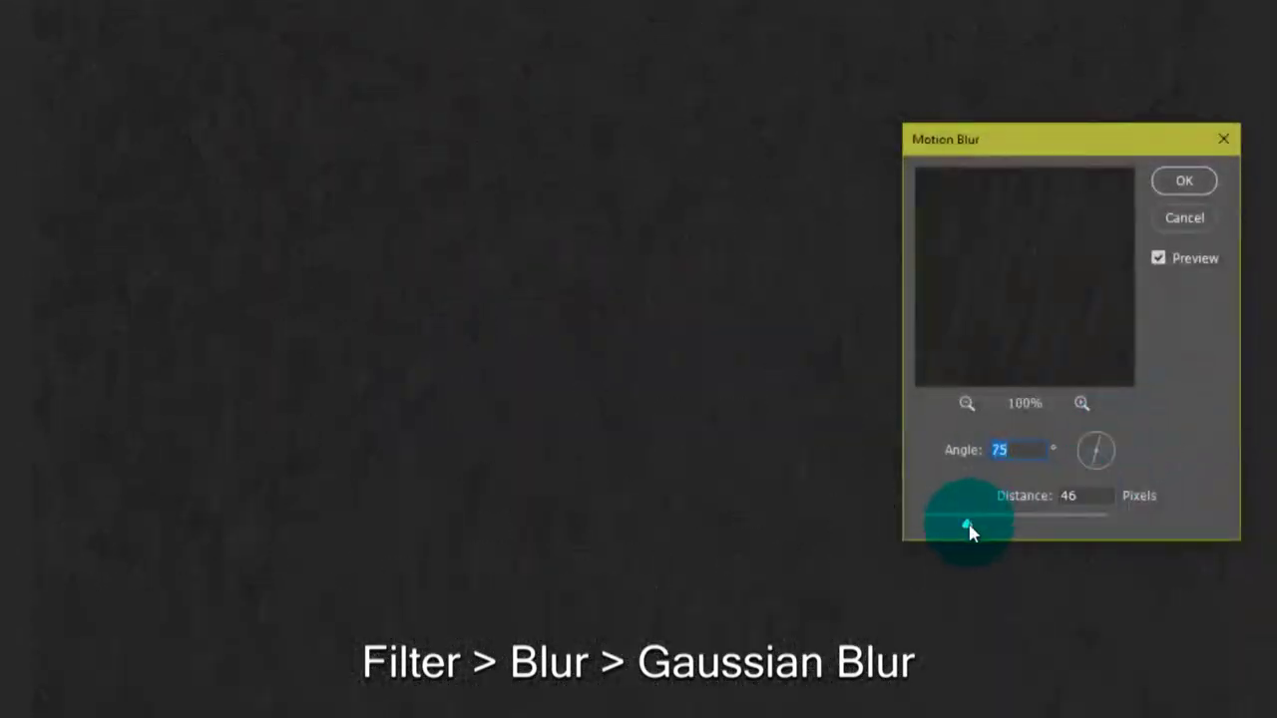
drag(958, 529, 956, 530)
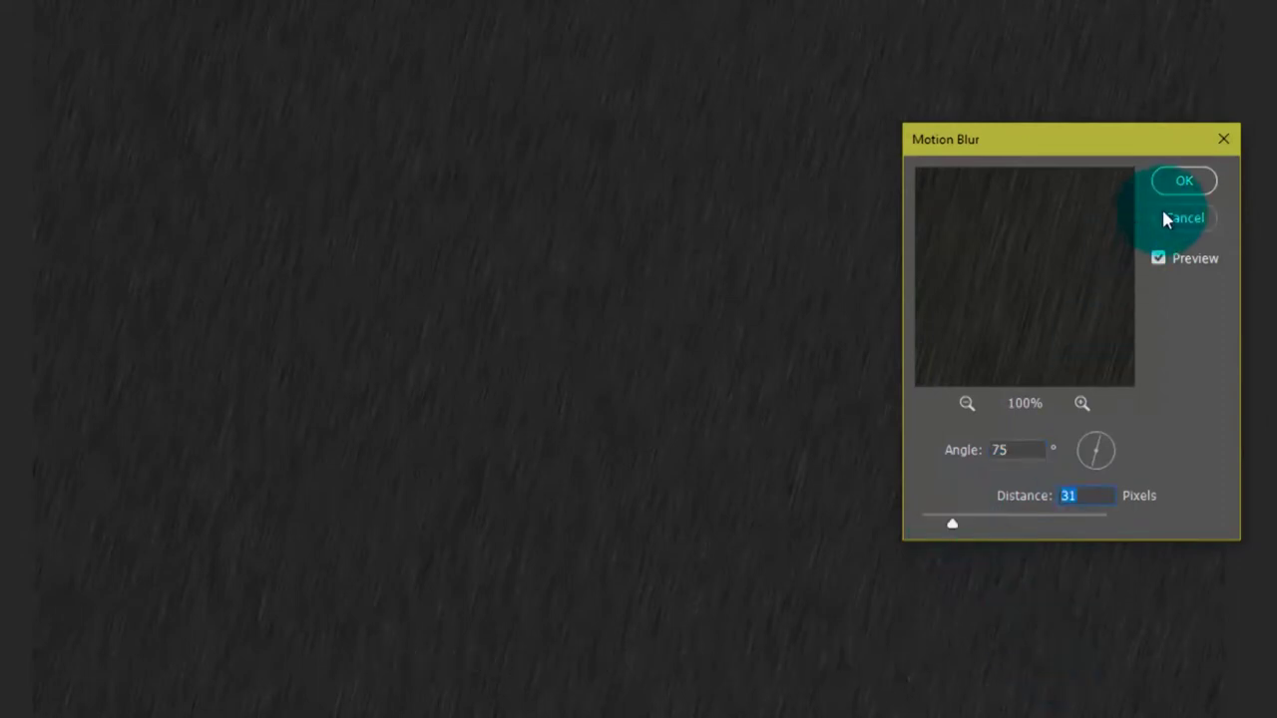
click(1184, 180)
- Scale the rain layer up to about 200% of its size
scroll(418, 256, down, 2)
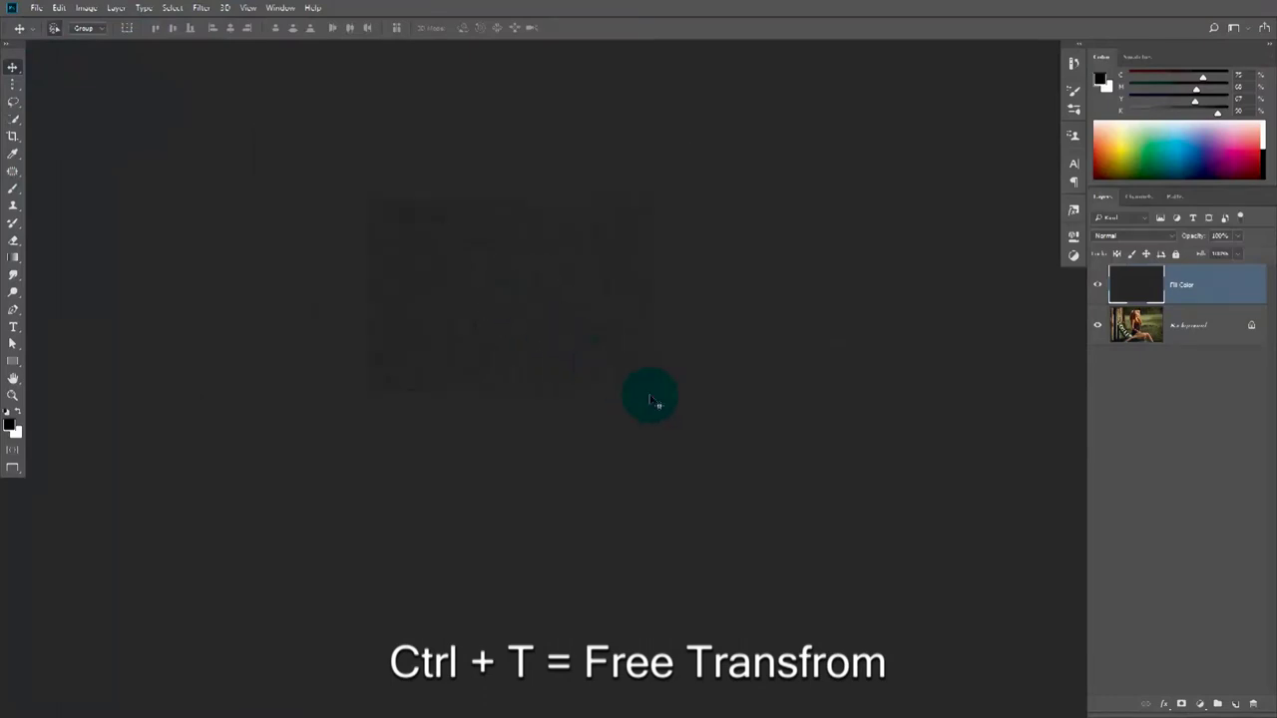
drag(658, 394, 870, 583)
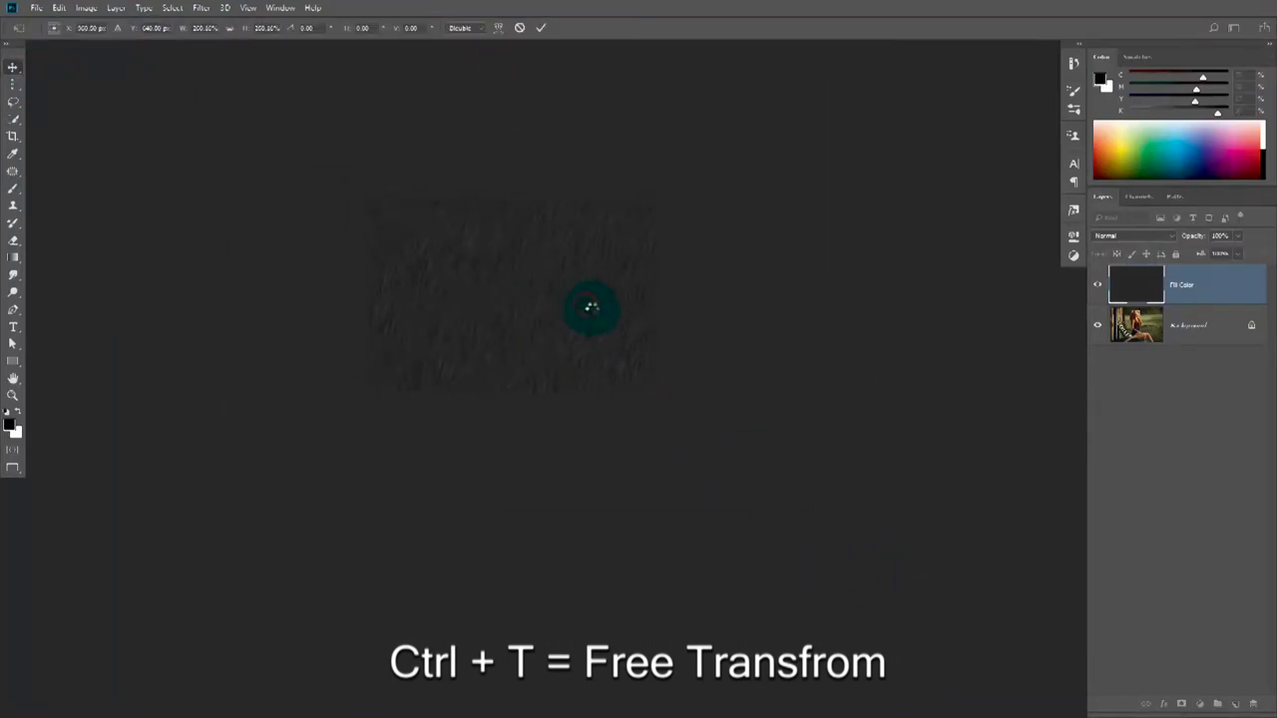
right_click(1202, 293)
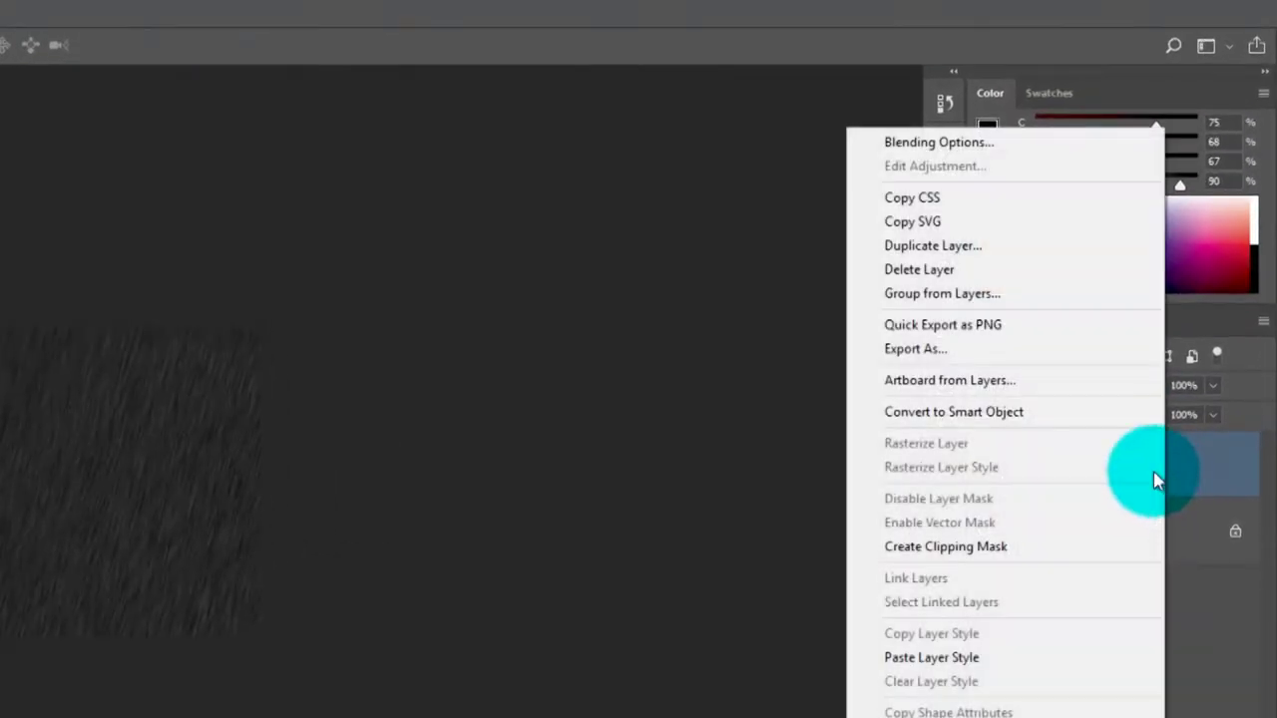
- Set Fill Color to Screen blend mode with the This Layer black slider split to 41/53
click(931, 140)
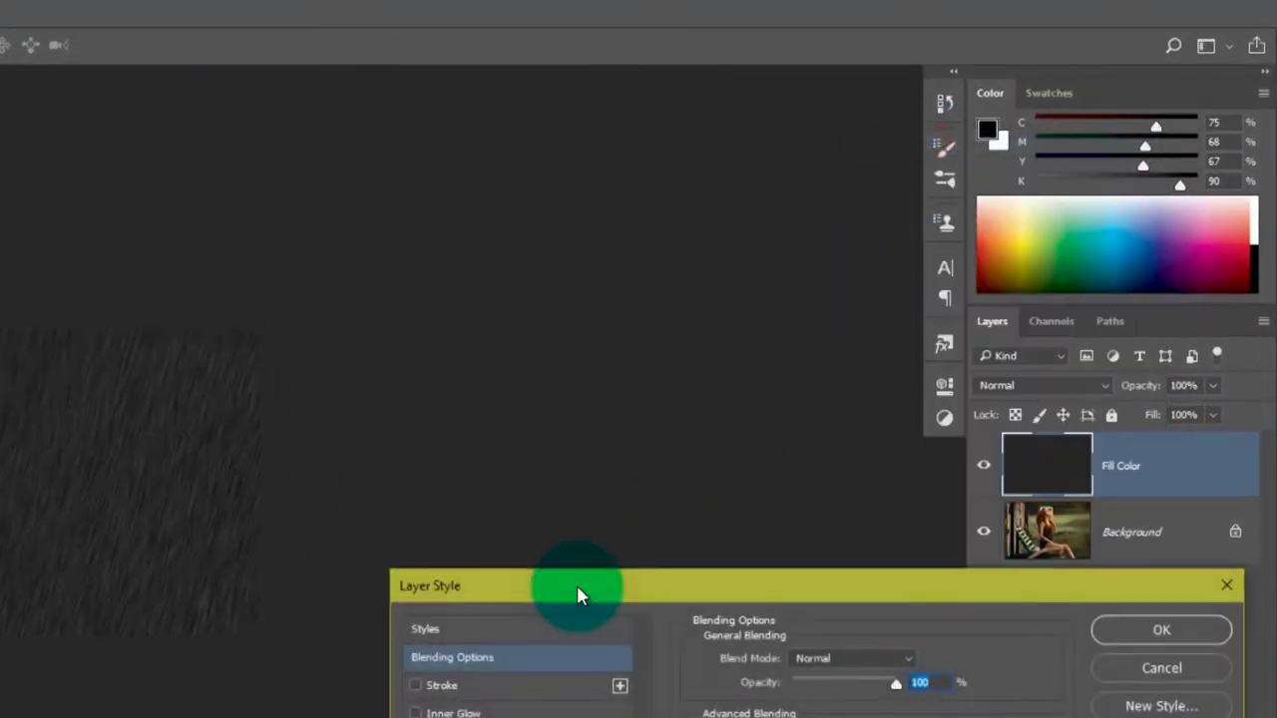
click(988, 366)
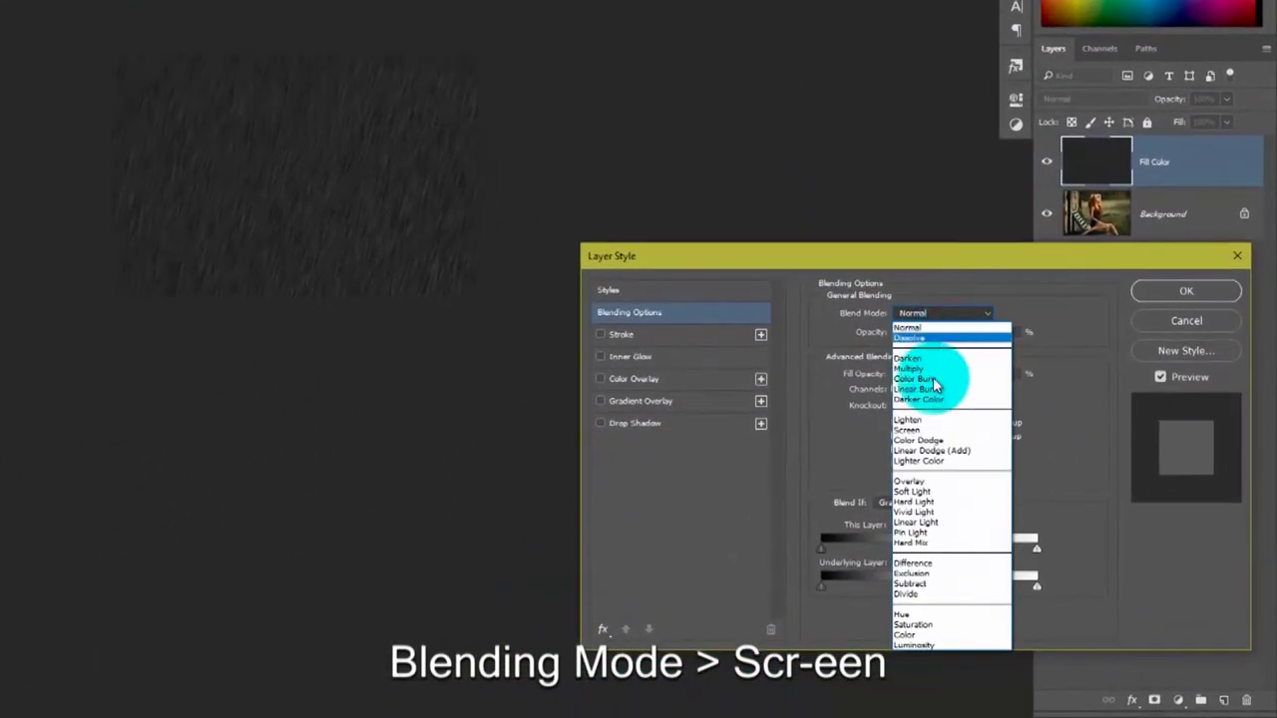
click(913, 430)
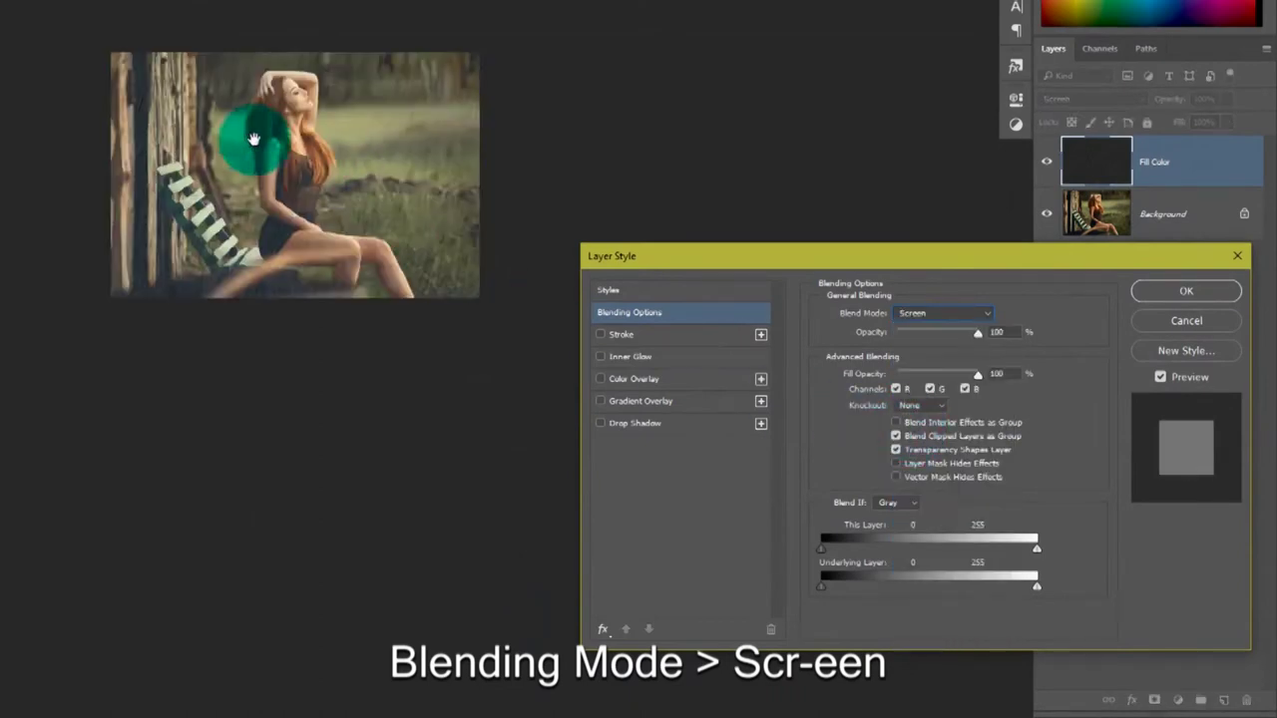
scroll(259, 155, up, 3)
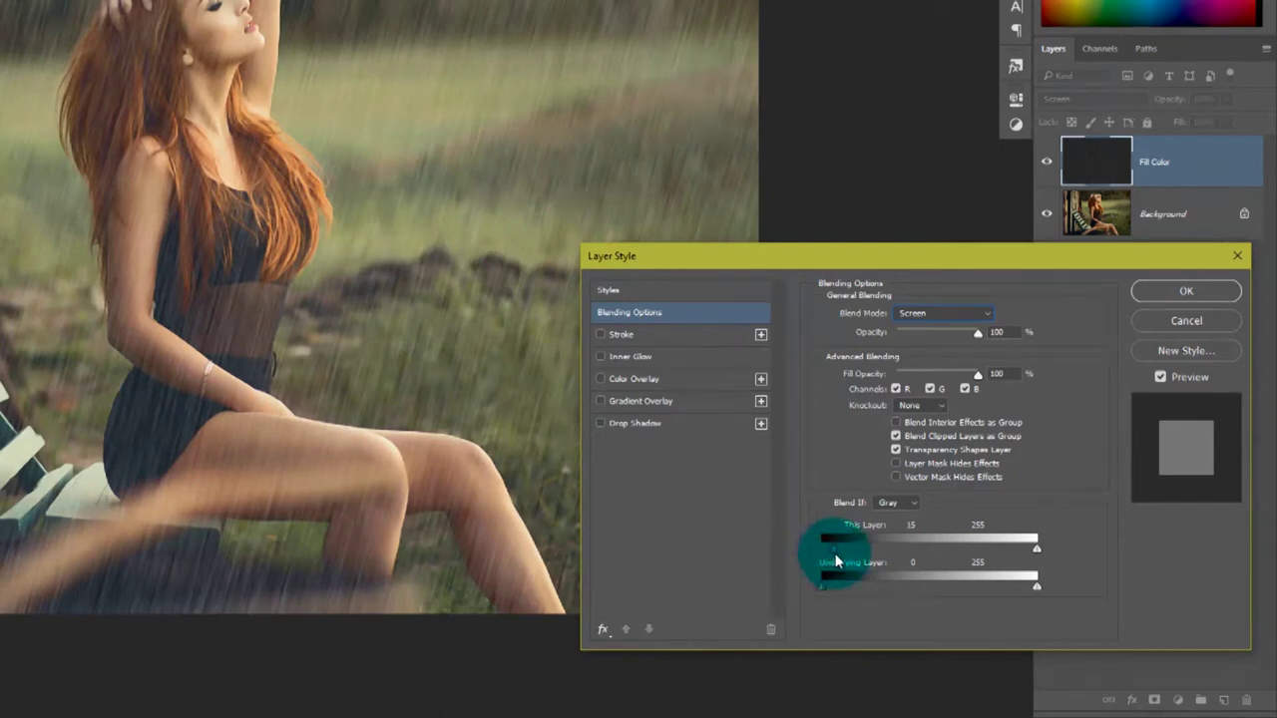
mouse_move(840, 555)
mouse_down()
mouse_move(864, 552)
mouse_move(818, 561)
mouse_up()
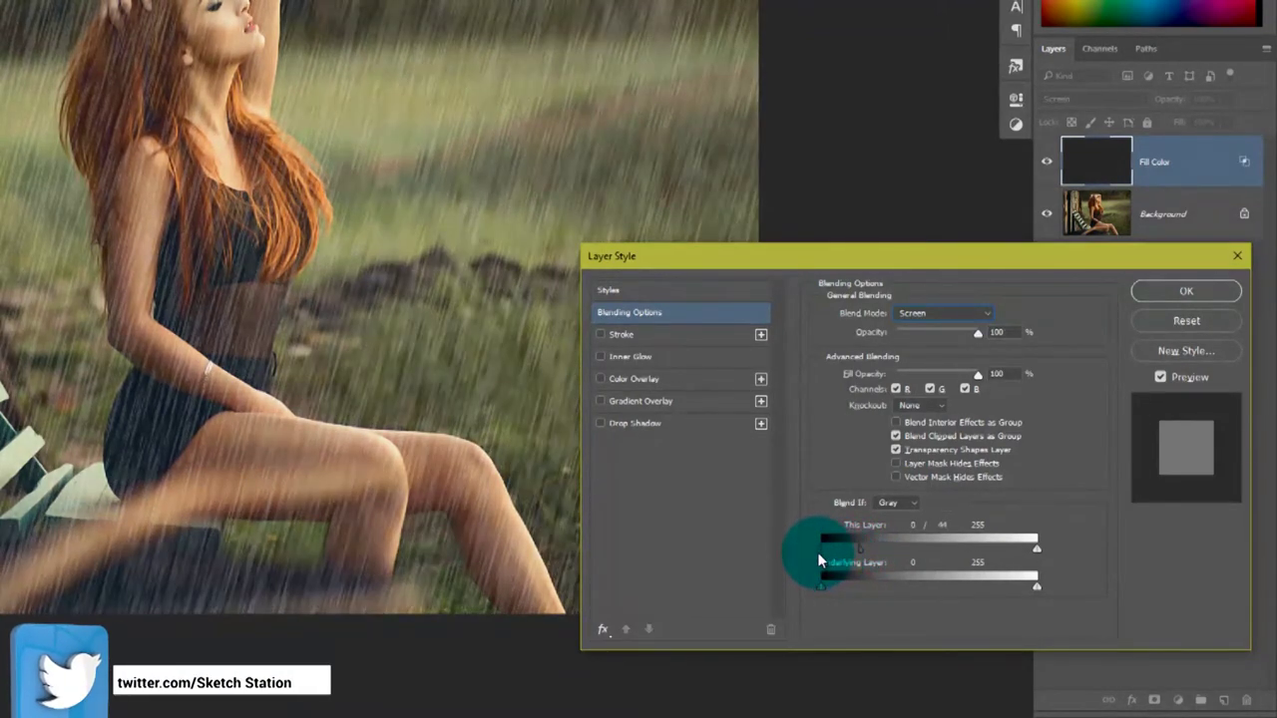
drag(817, 551, 867, 551)
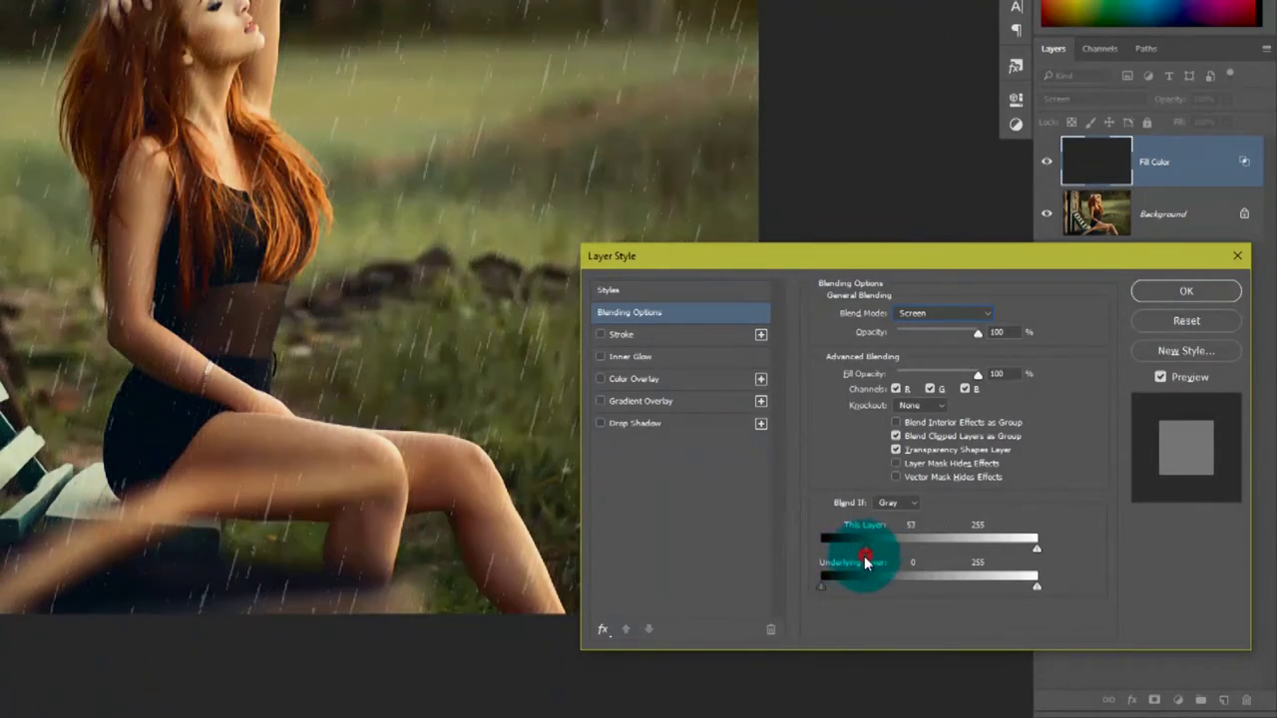
drag(857, 550, 859, 550)
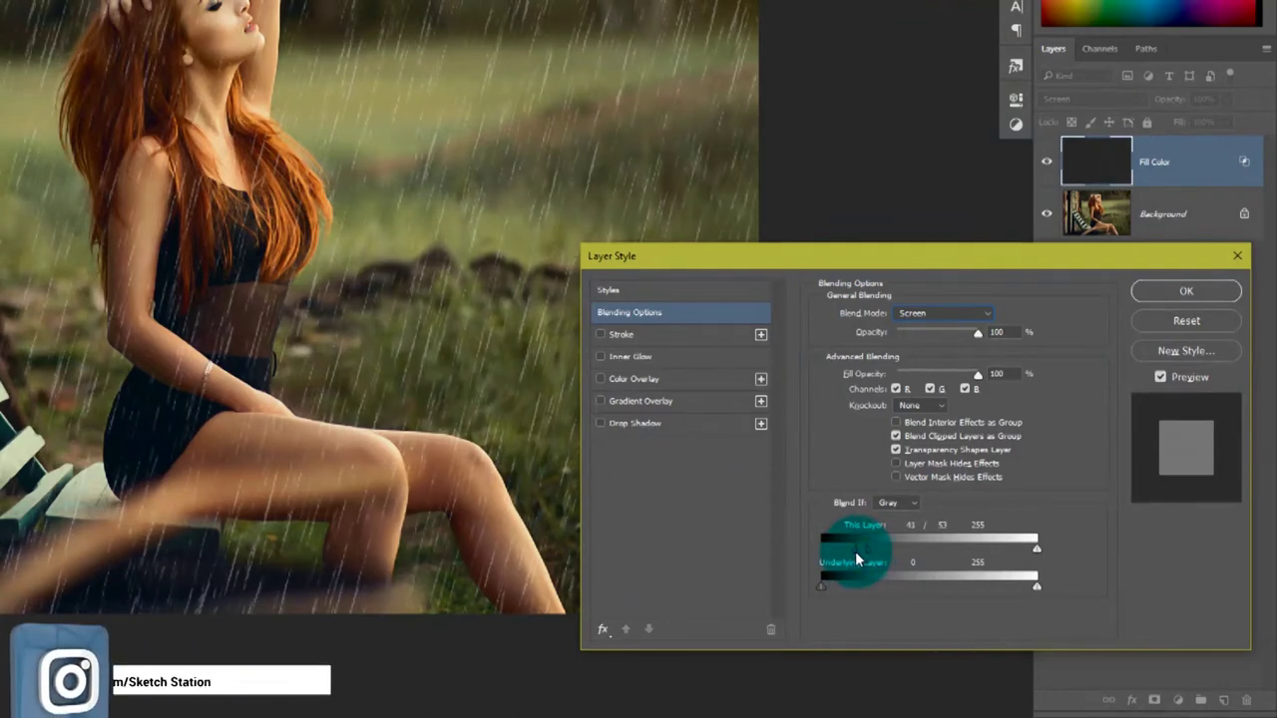
drag(858, 550, 856, 551)
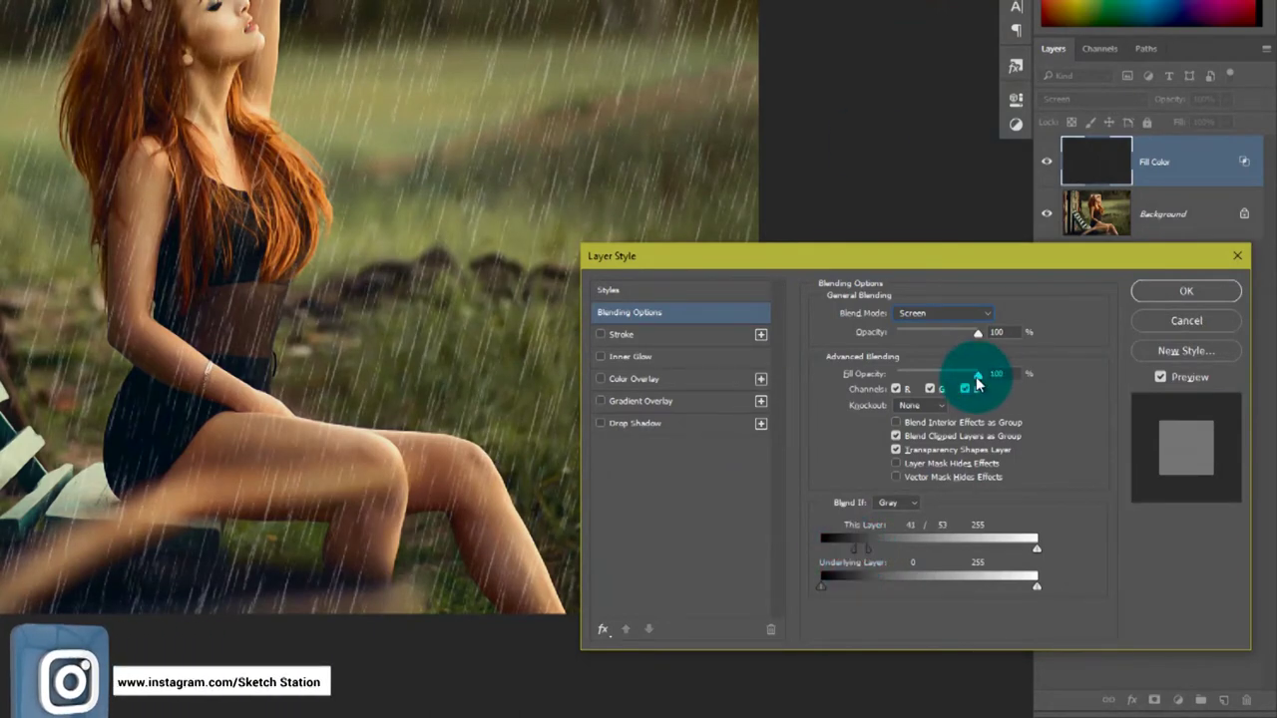
click(1161, 292)
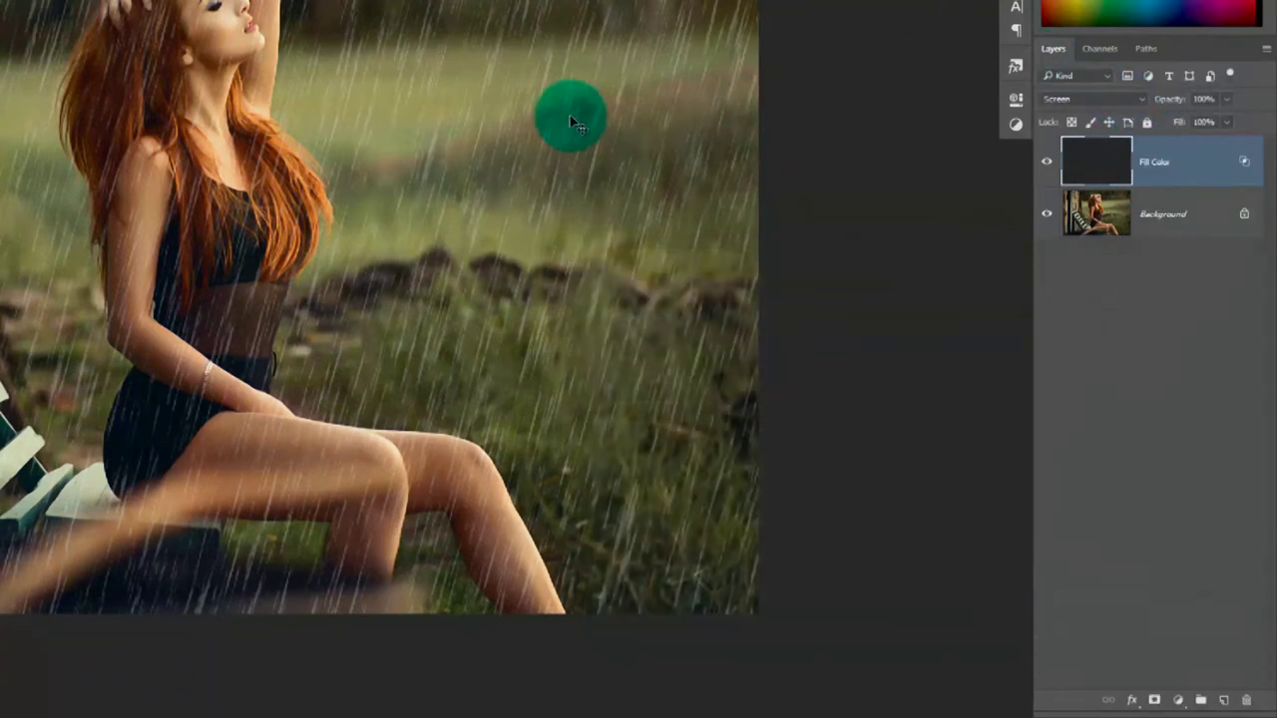
scroll(559, 117, down, 1)
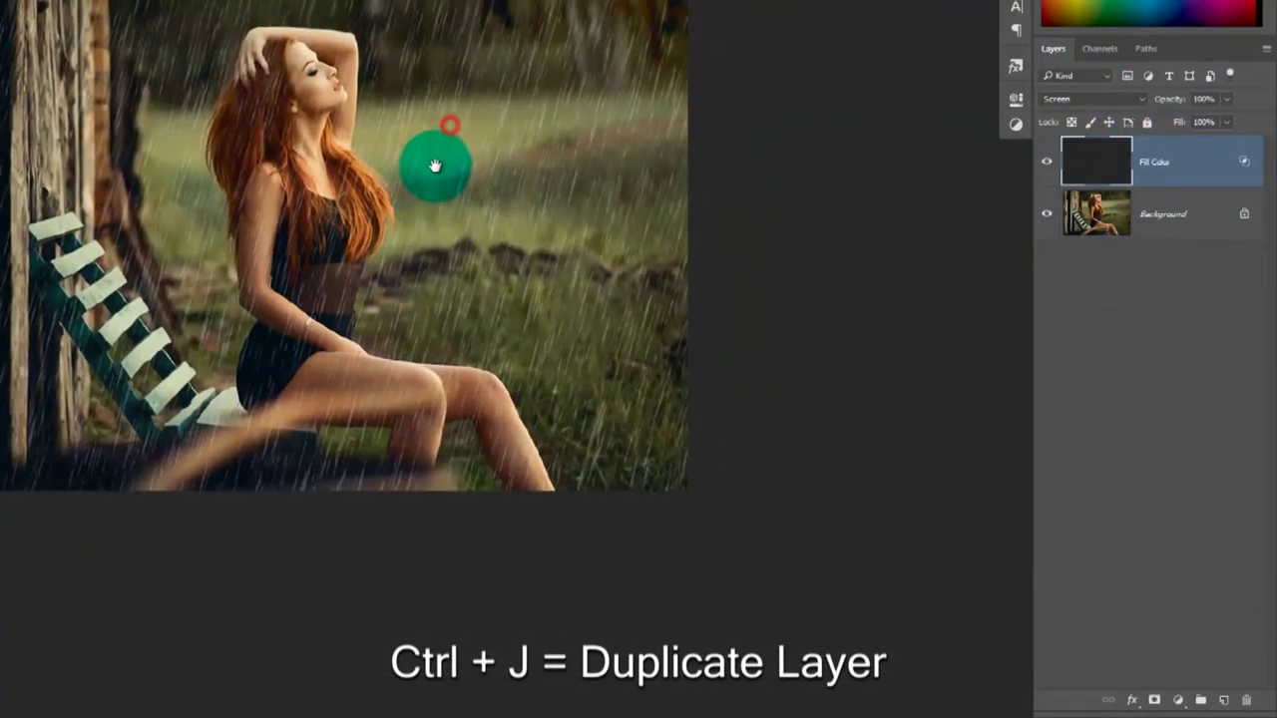
- Duplicate the Fill Color layer and soften the copy with a small-radius Gaussian Blur
mouse_move(1156, 168)
mouse_down()
mouse_move(1185, 513)
mouse_move(1224, 700)
mouse_up()
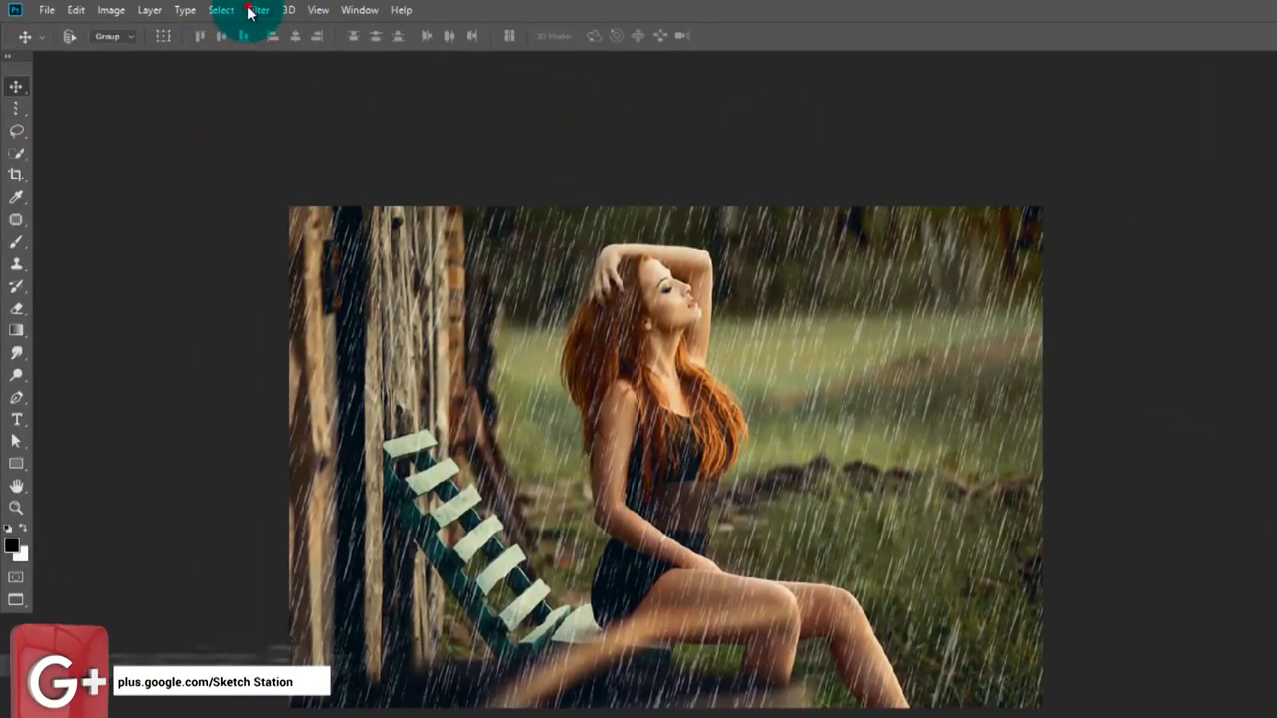
click(251, 12)
mouse_move(334, 268)
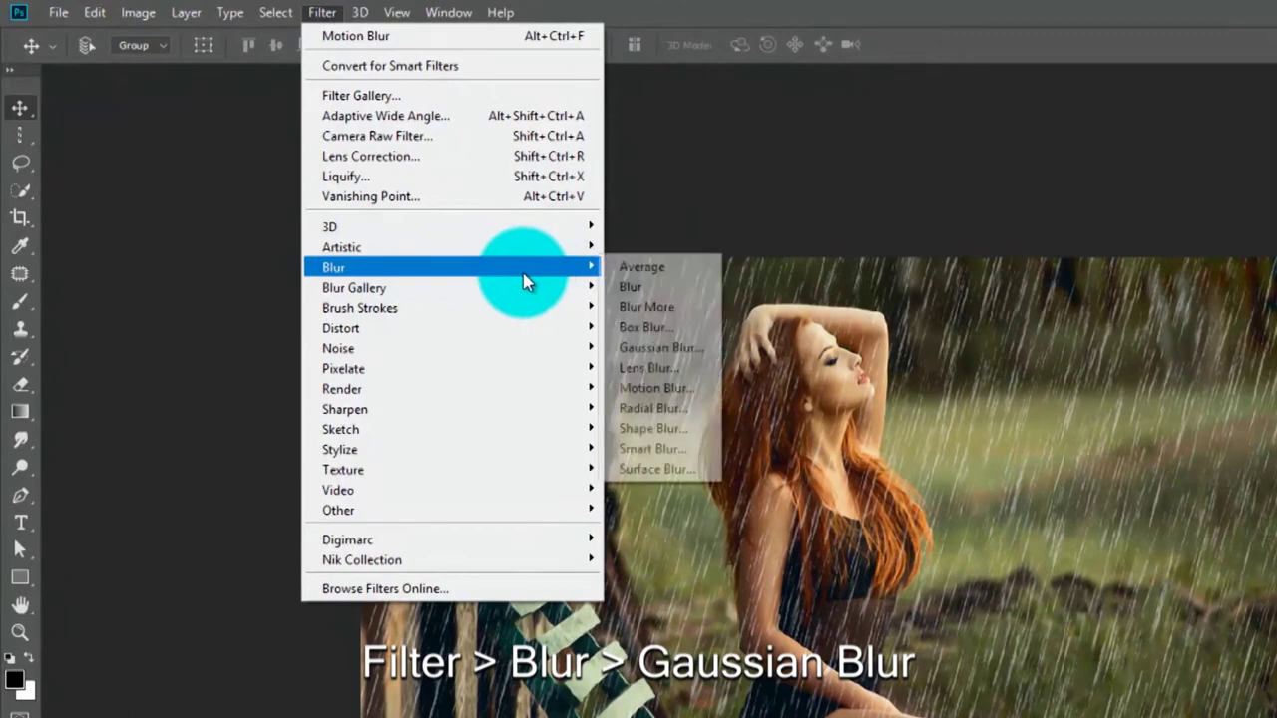
click(688, 346)
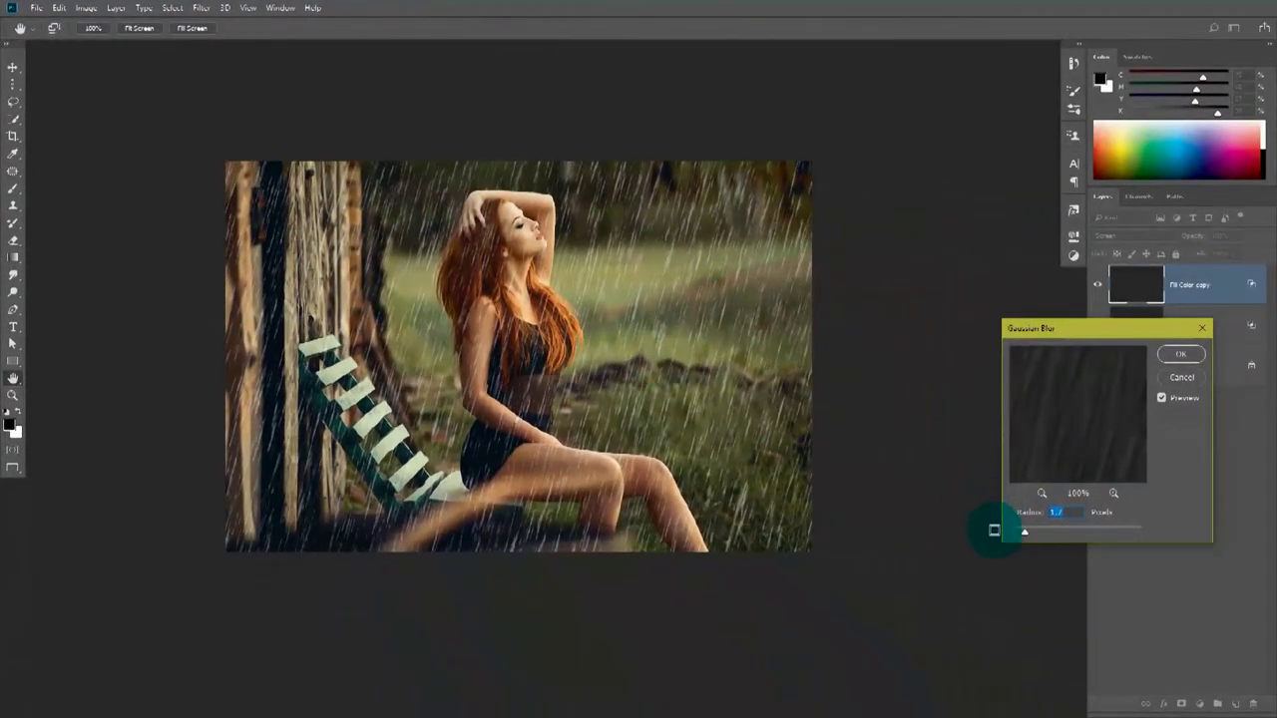
drag(1028, 532, 1022, 534)
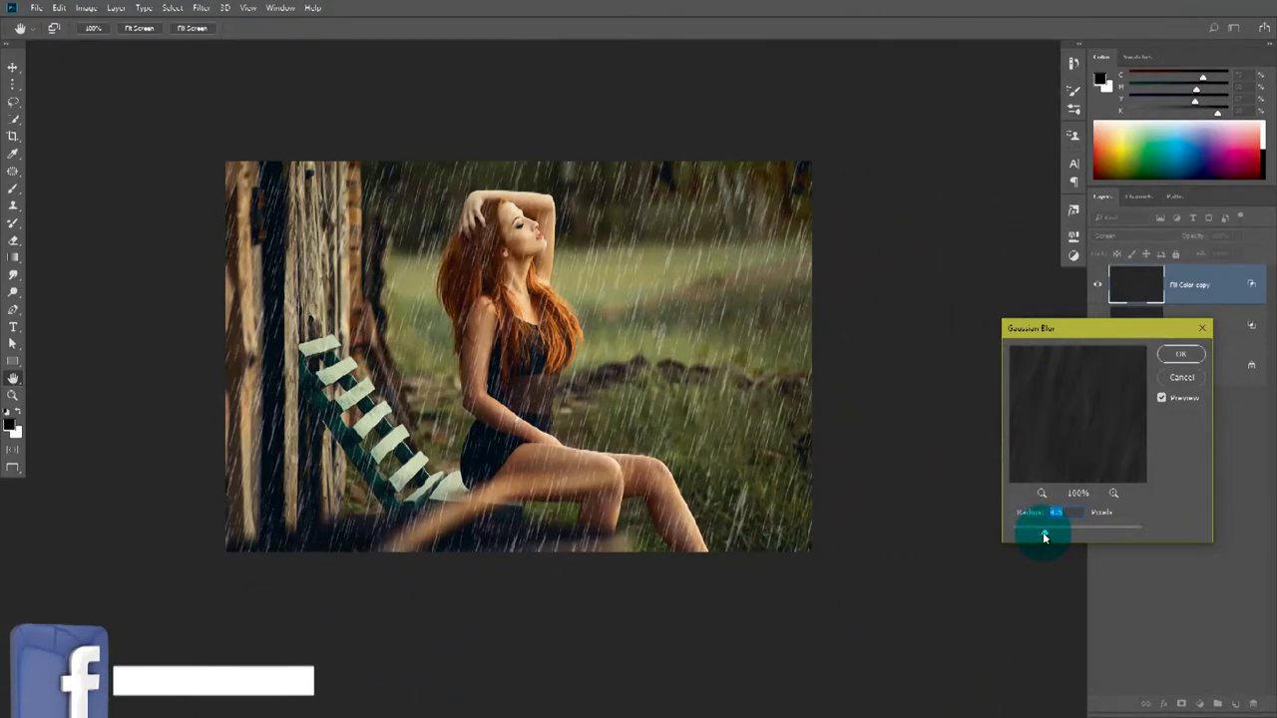
drag(1044, 538, 1033, 538)
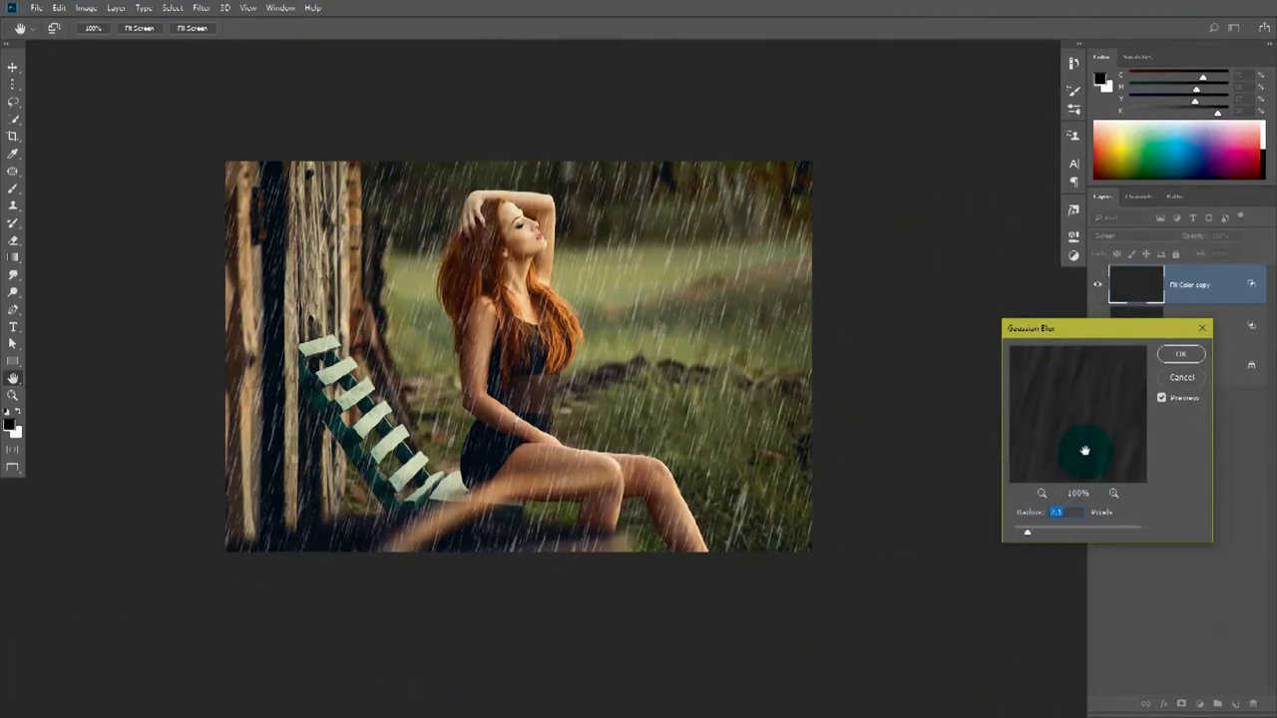
click(1176, 351)
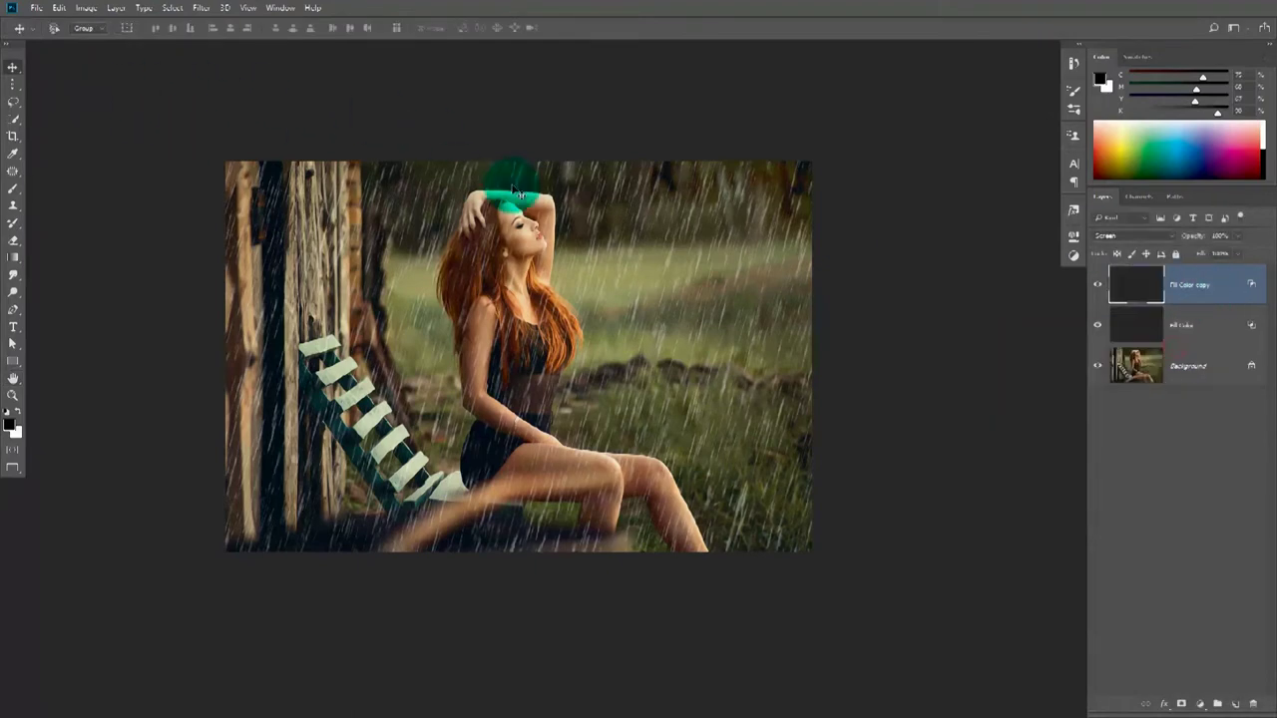
- Scale the Fill Color copy layer down to about 71% and commit the transform
key(ctrl+t)
alt+scroll(513, 190, down, 3)
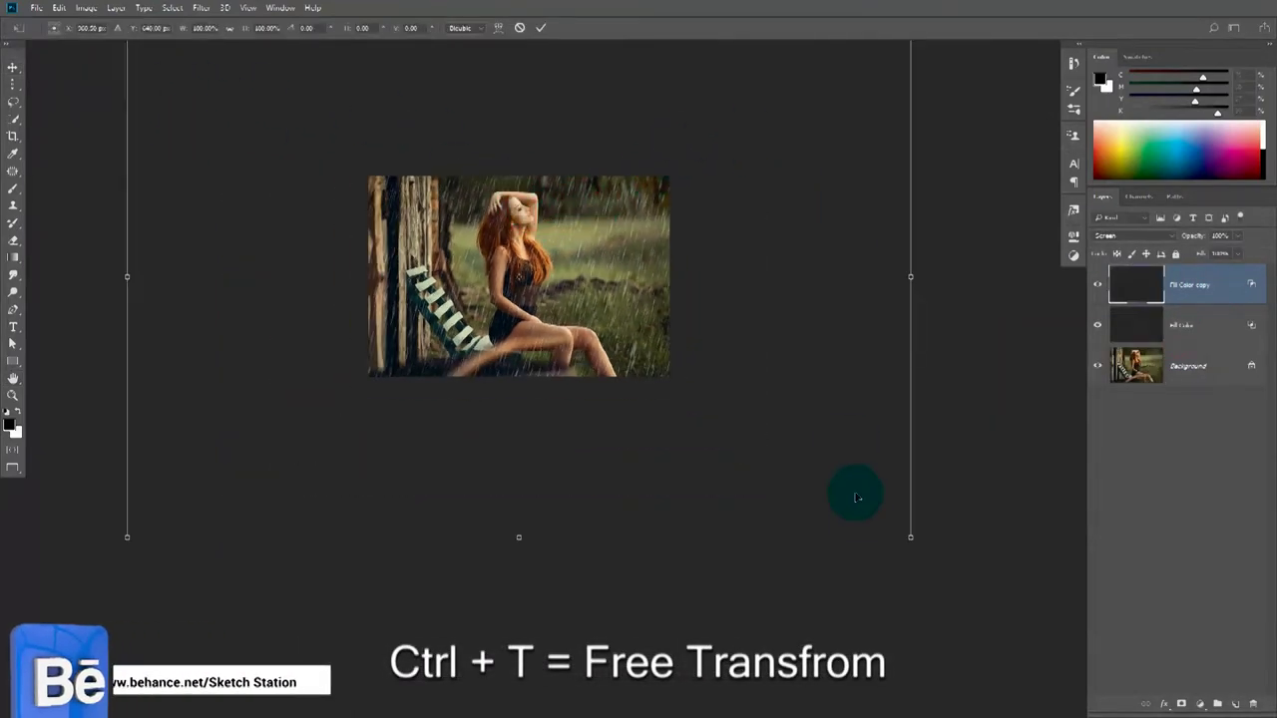
drag(908, 539, 788, 456)
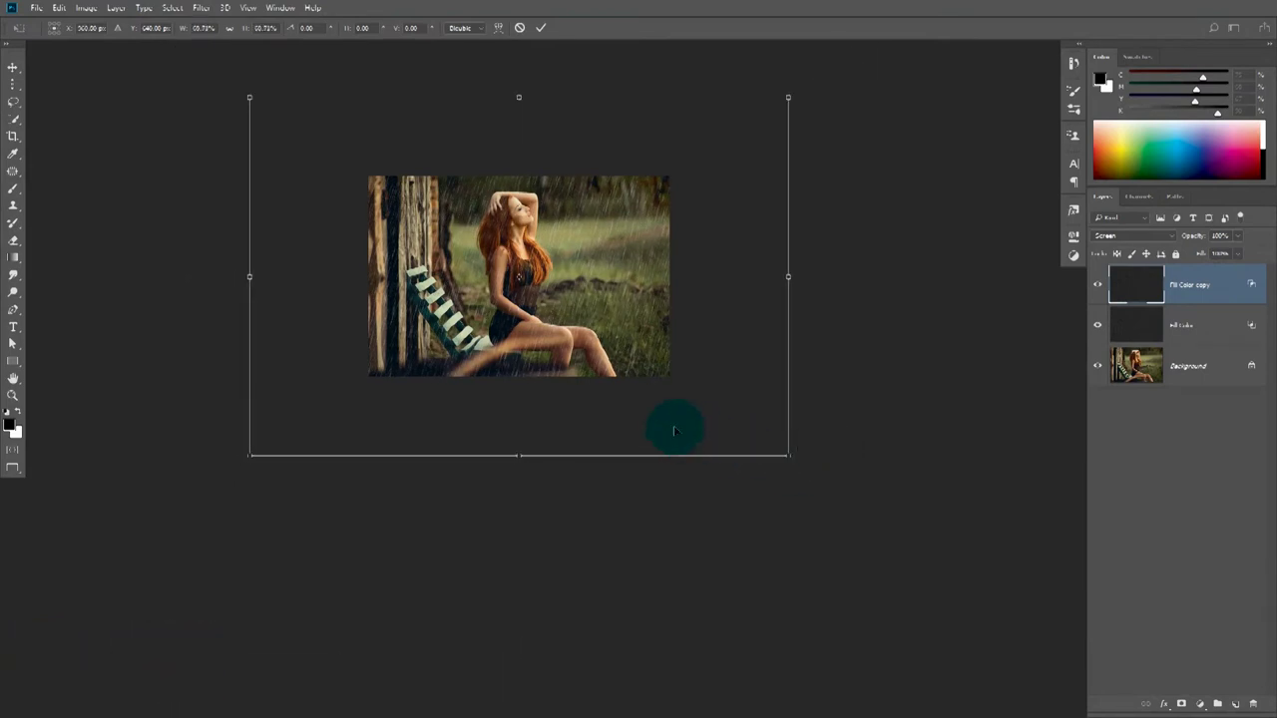
scroll(554, 358, up, 1)
drag(635, 211, 625, 277)
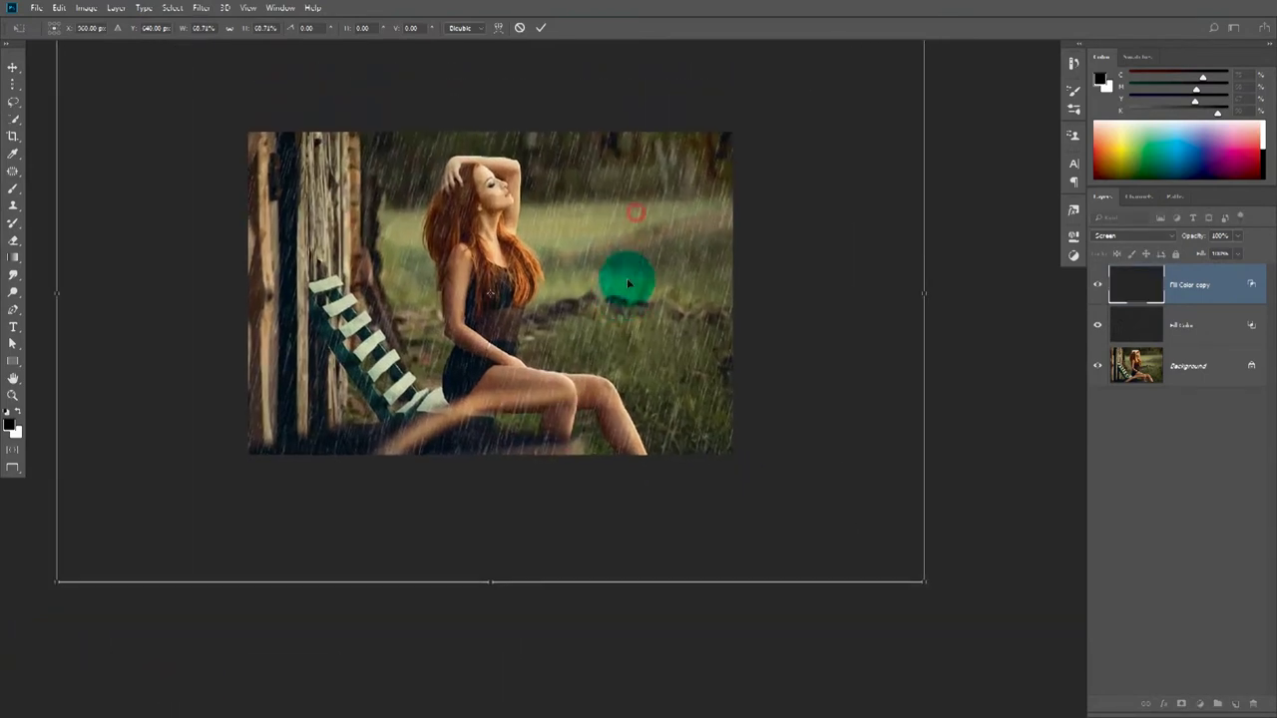
click(544, 28)
drag(1203, 301, 1236, 705)
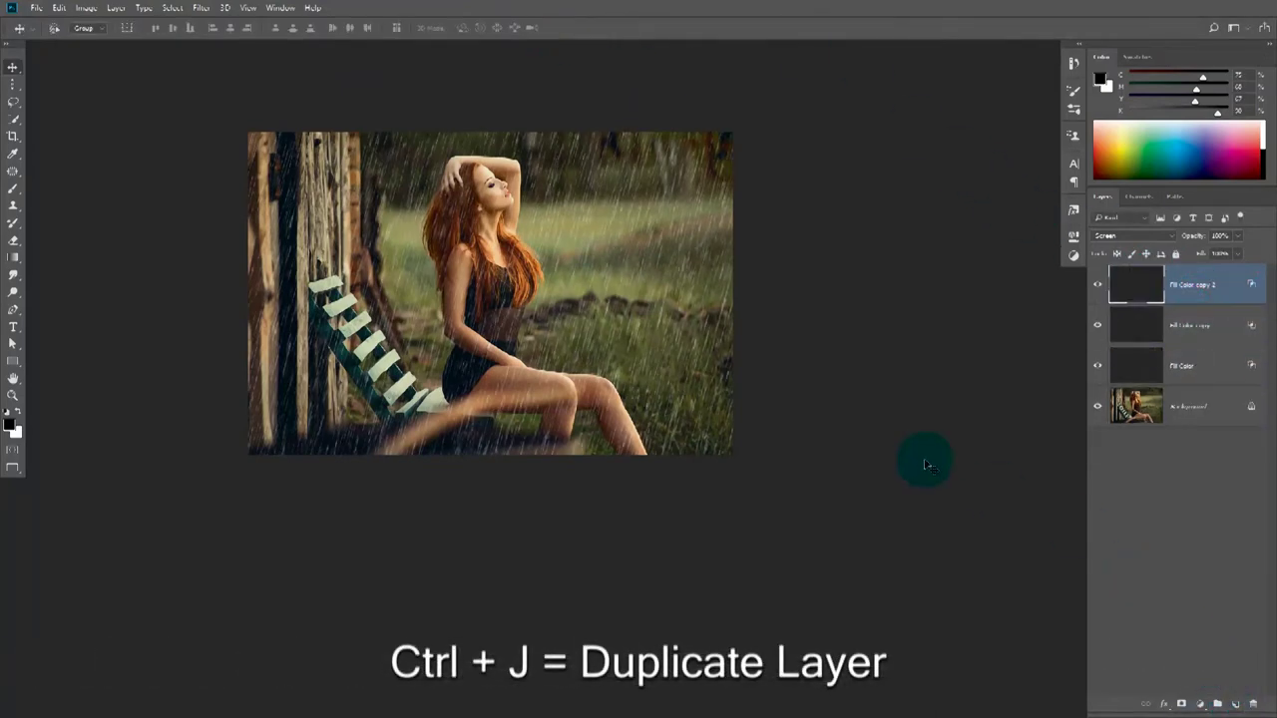
- Reapply the Gaussian Blur to Fill Color copy 2 and start scaling it down
click(200, 8)
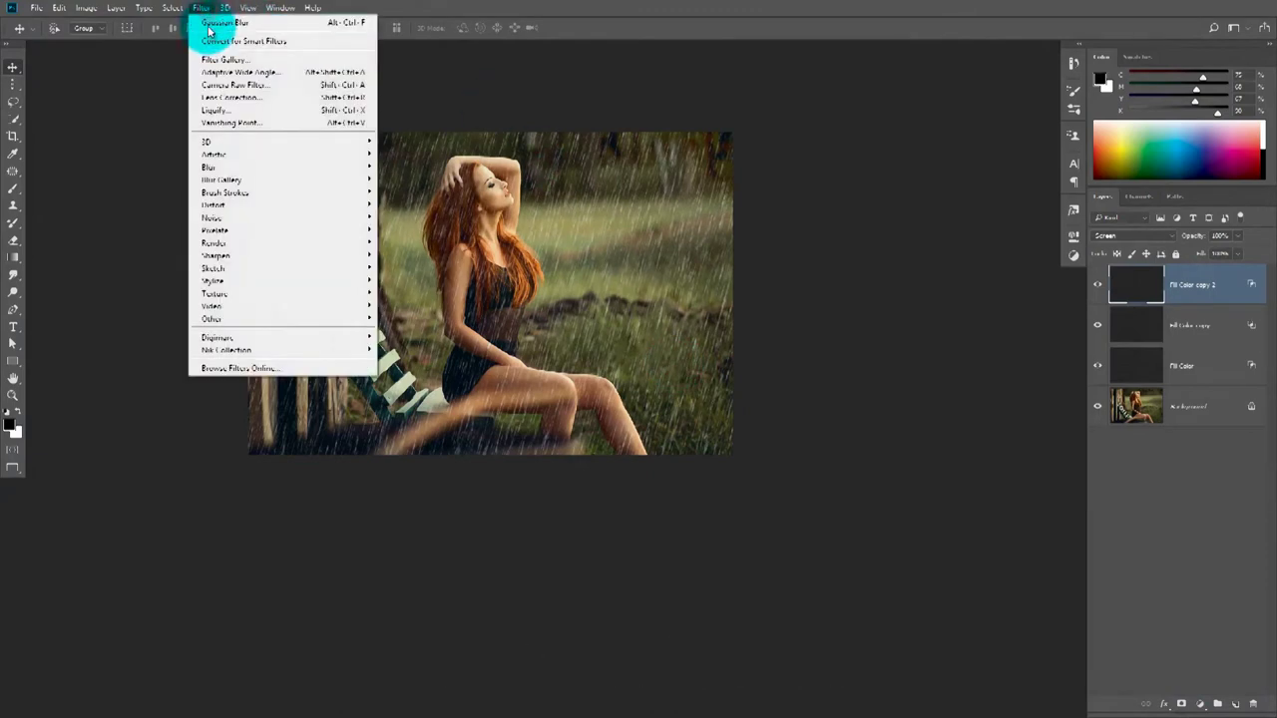
click(207, 24)
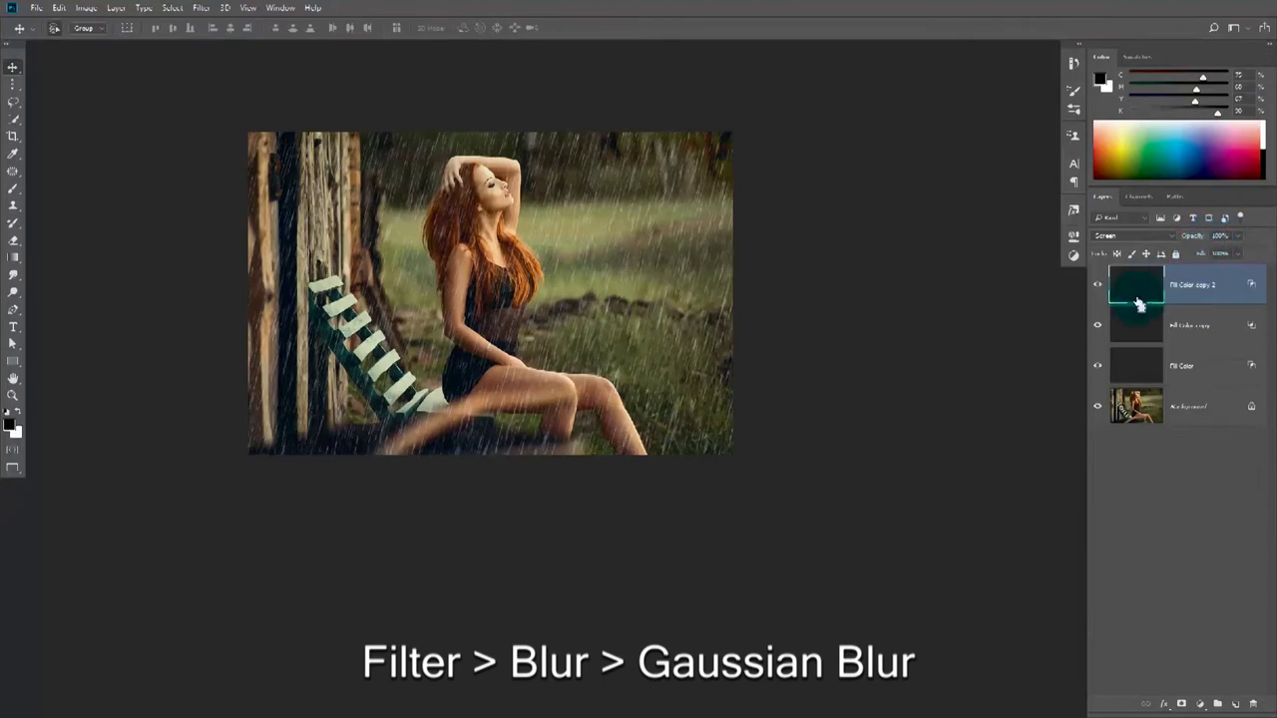
key(ctrl+t)
drag(920, 583, 782, 469)
scroll(654, 412, up, 1)
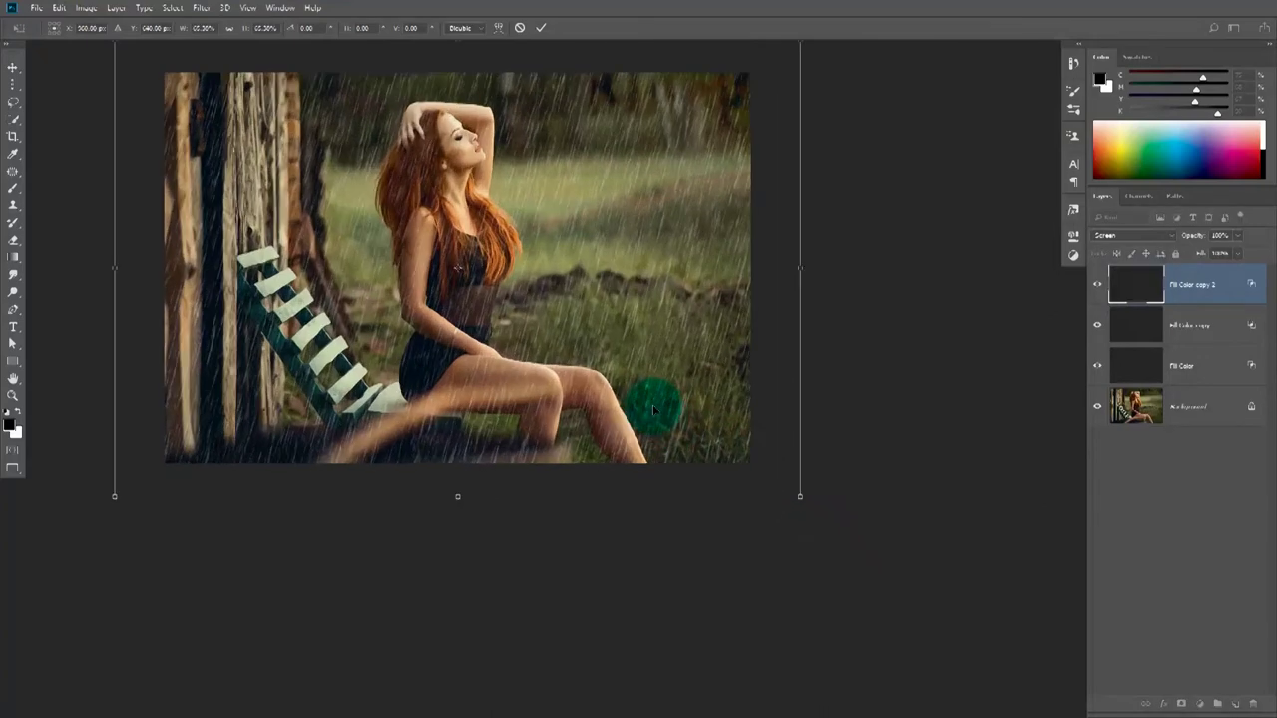
- Commit the roughly 65% downscale of Fill Color copy 2
drag(595, 305, 615, 368)
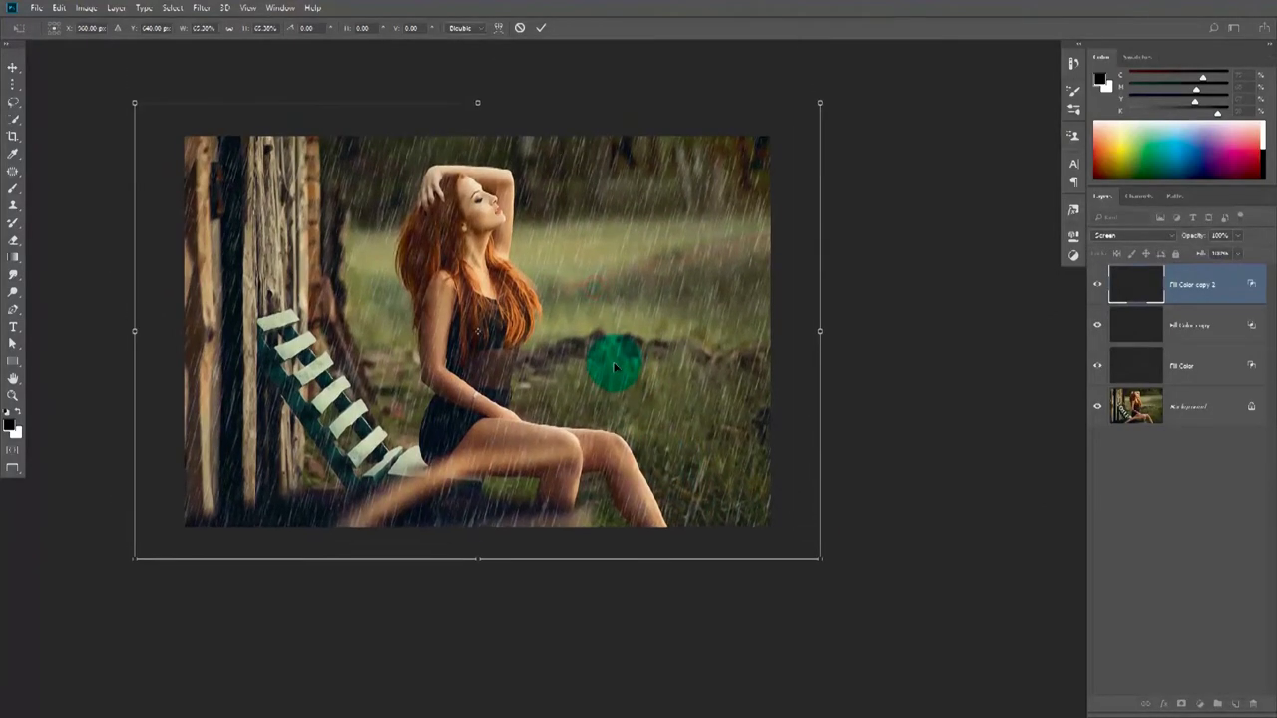
scroll(615, 368, up, 1)
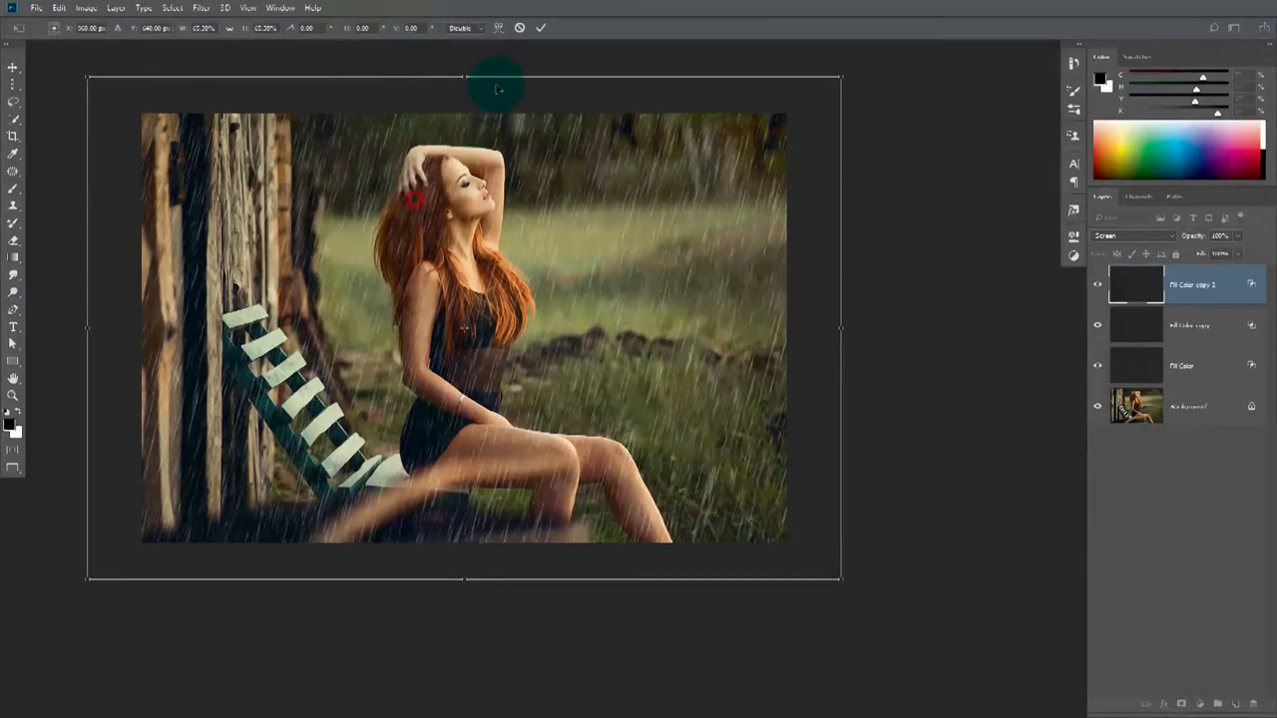
click(540, 28)
- Reapply the last Gaussian Blur and reselect the Fill Color copy 2 layer
click(200, 8)
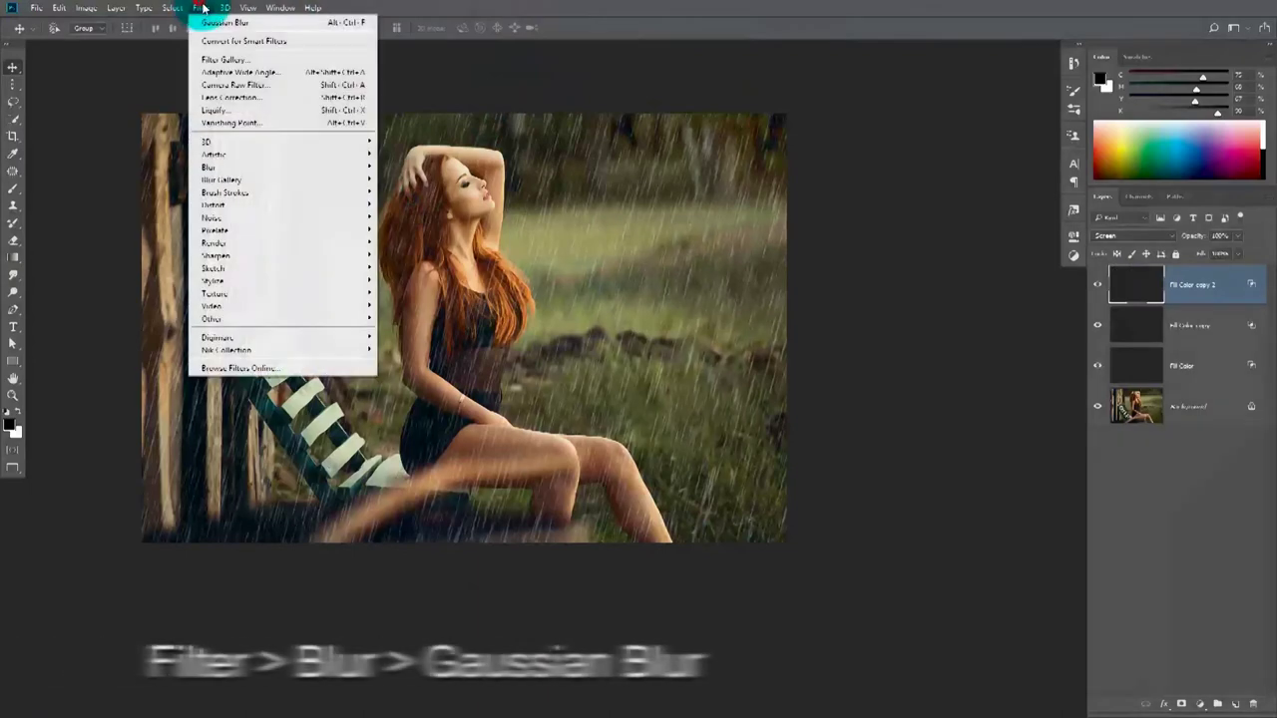
click(212, 28)
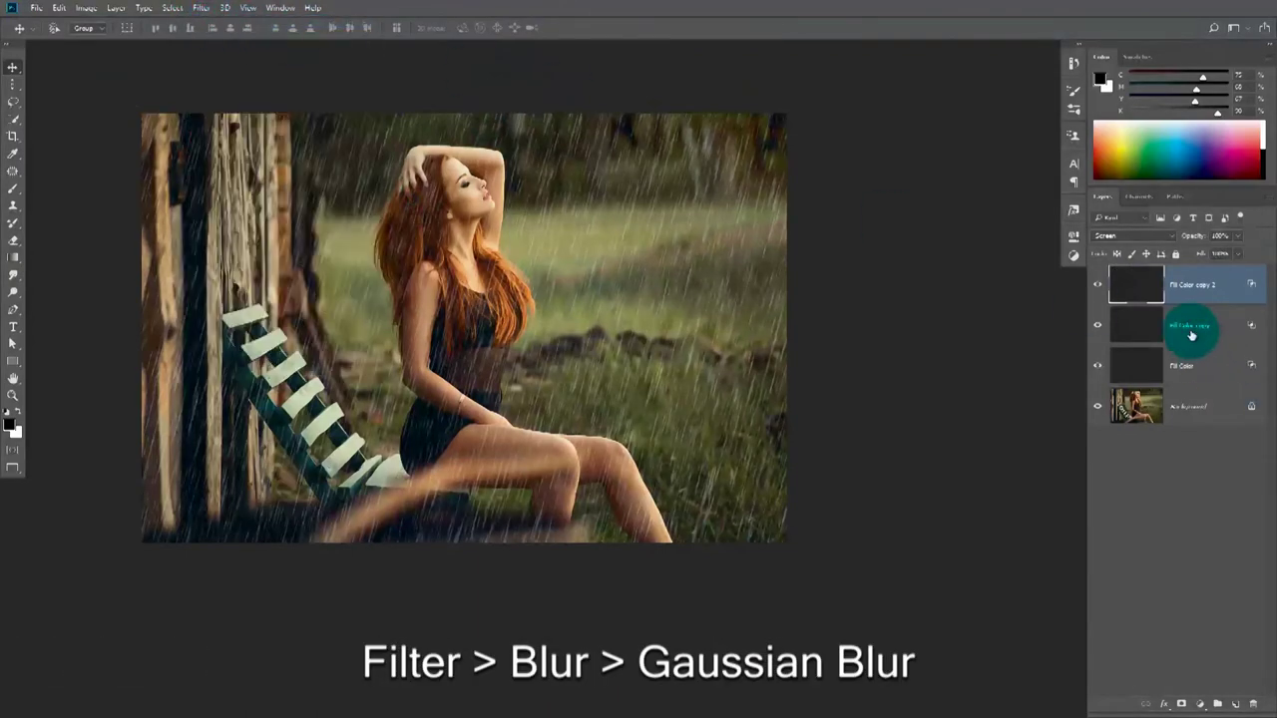
click(1194, 340)
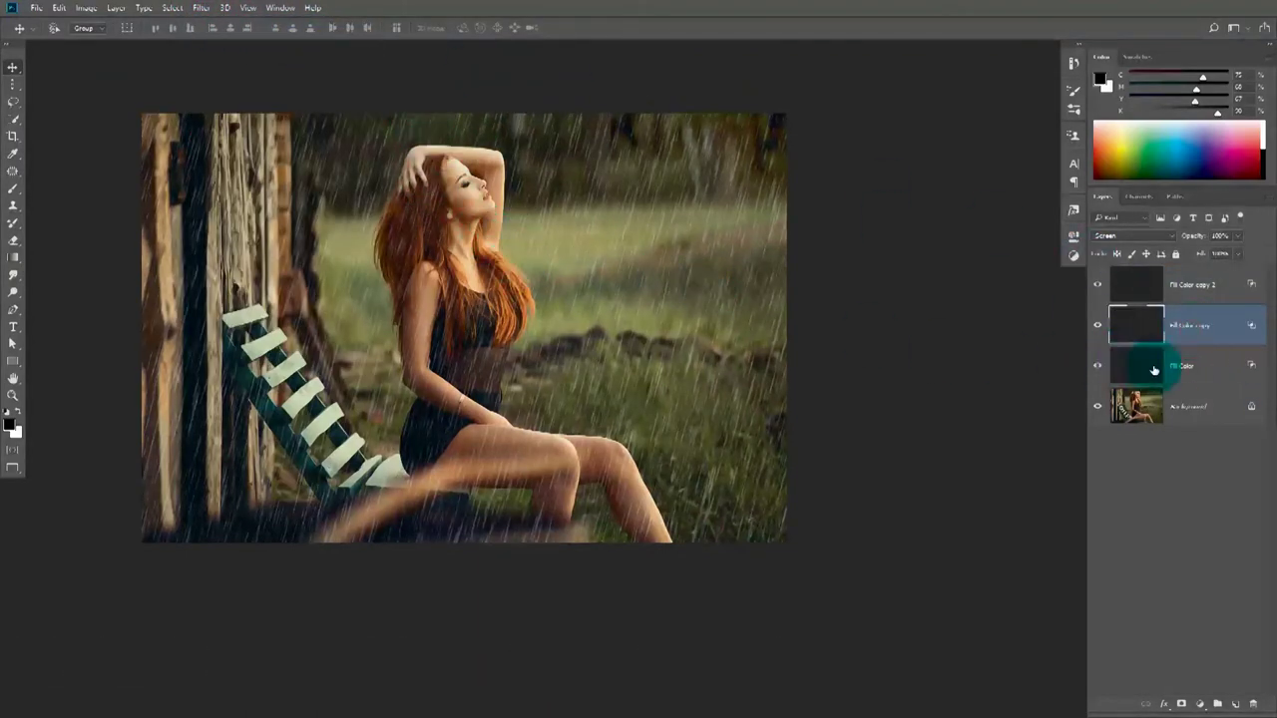
click(1191, 300)
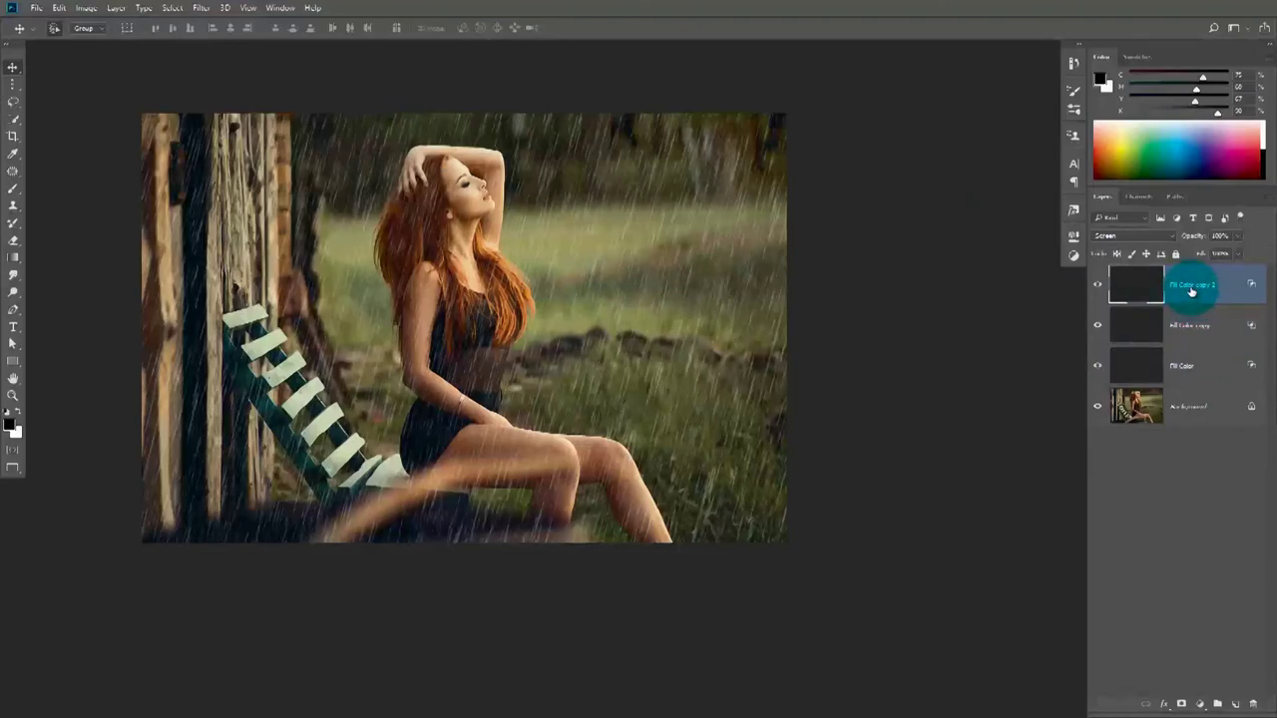
click(116, 8)
mouse_move(106, 41)
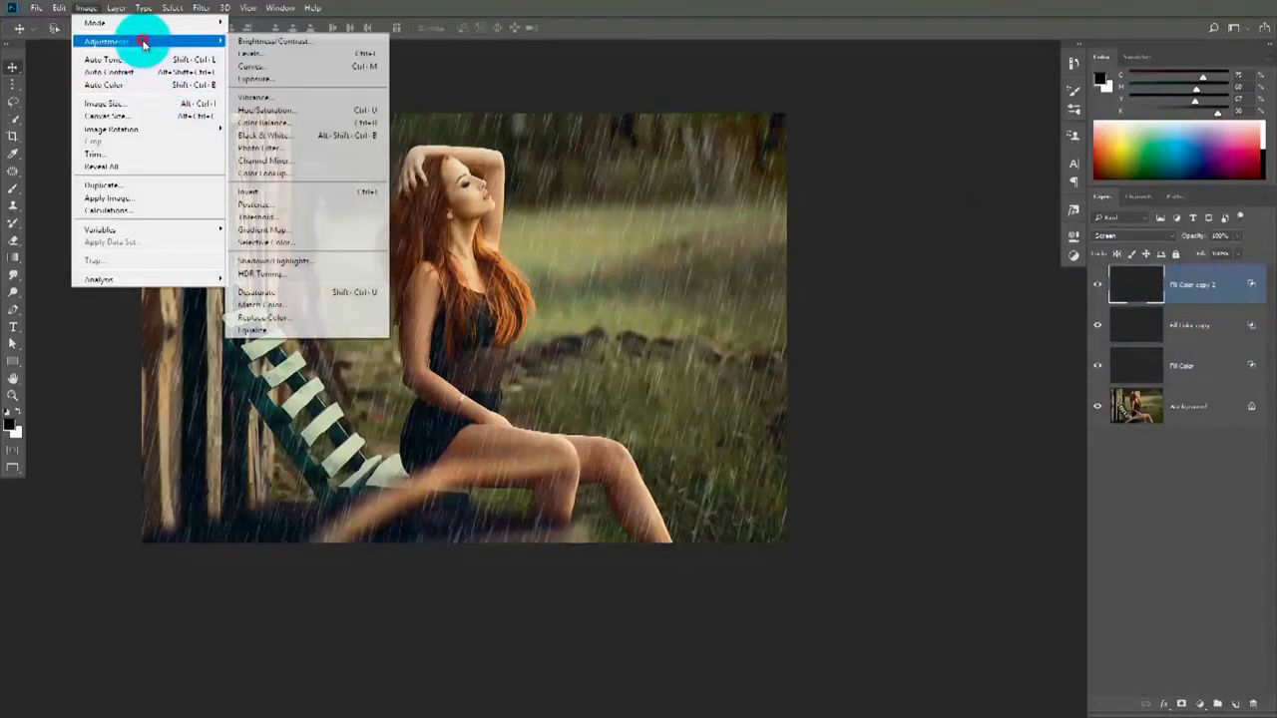
- Apply Levels of 12 / 1.29 / 255 to Fill Color copy 2 to brighten the rain streaks
click(256, 49)
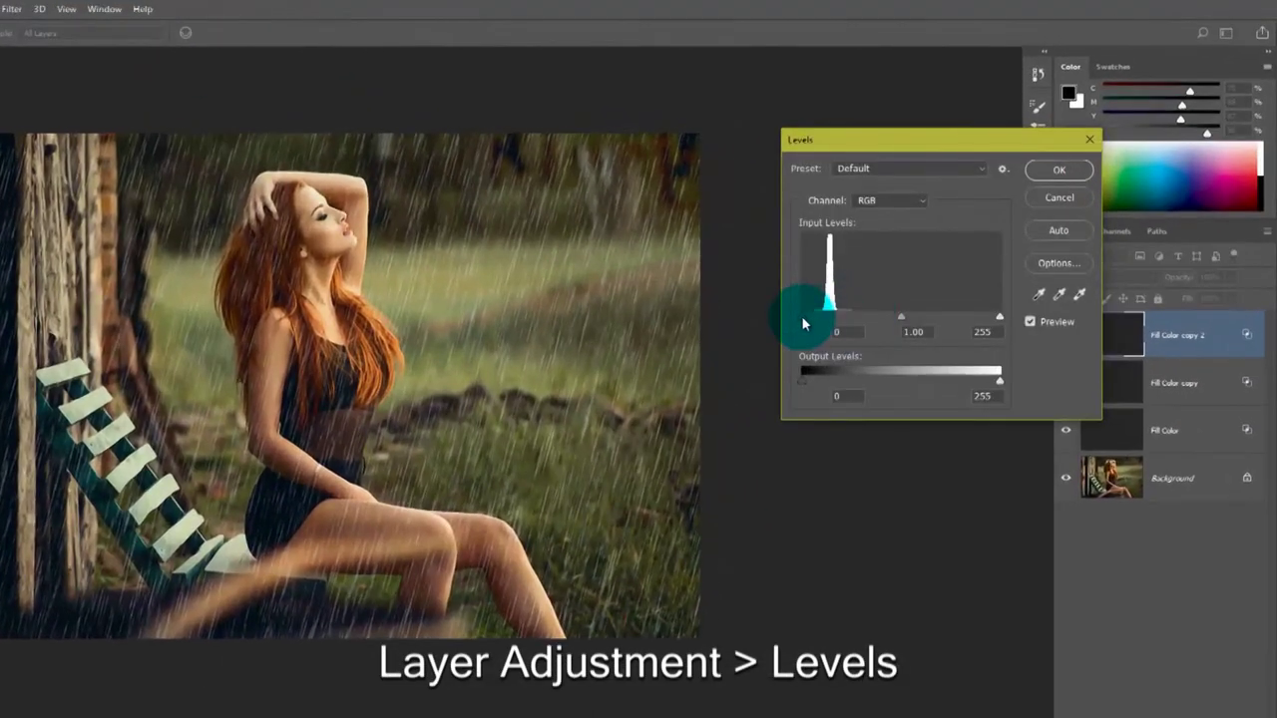
drag(802, 316, 812, 315)
mouse_move(896, 320)
mouse_down()
mouse_move(911, 319)
mouse_move(891, 323)
mouse_up()
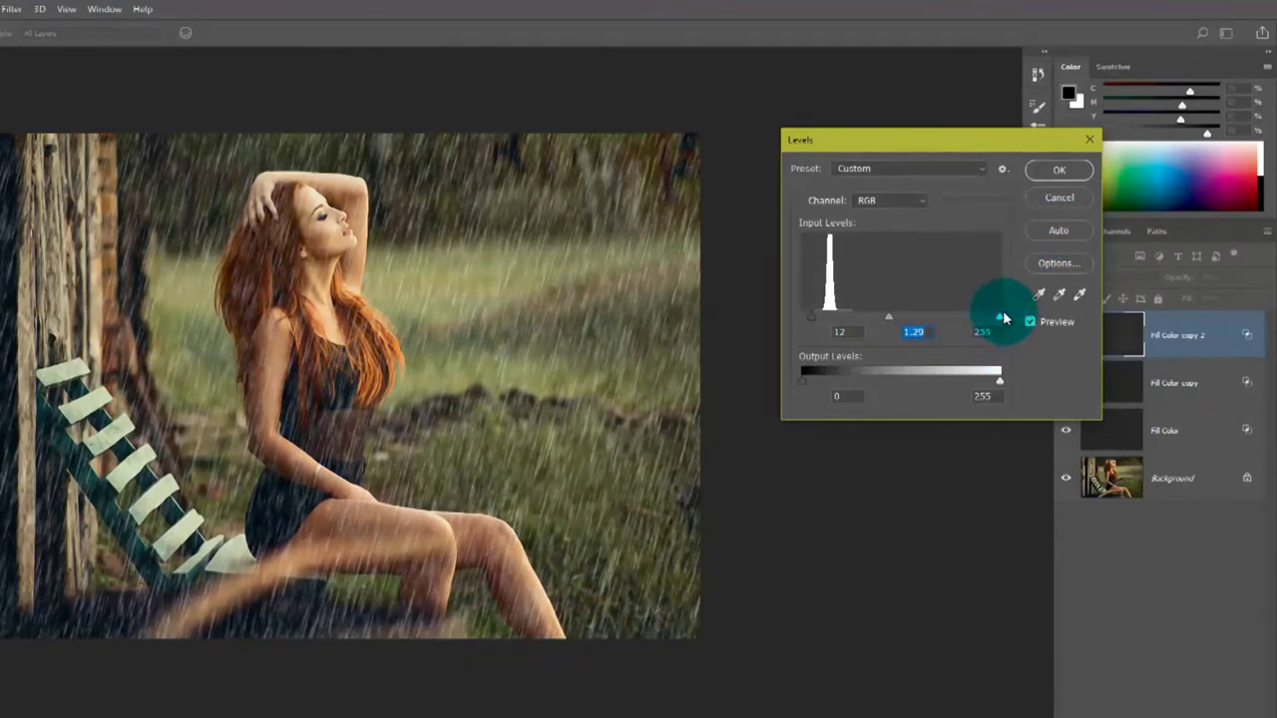
click(1047, 175)
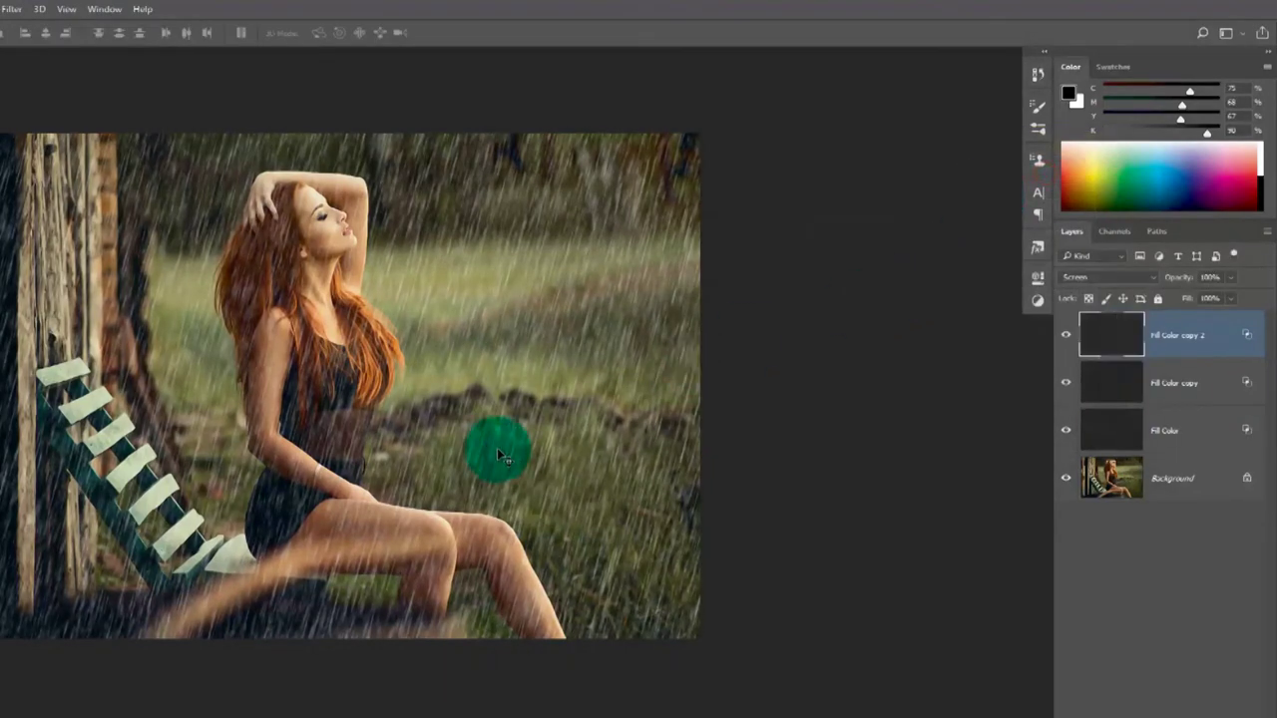
drag(15, 139, 491, 513)
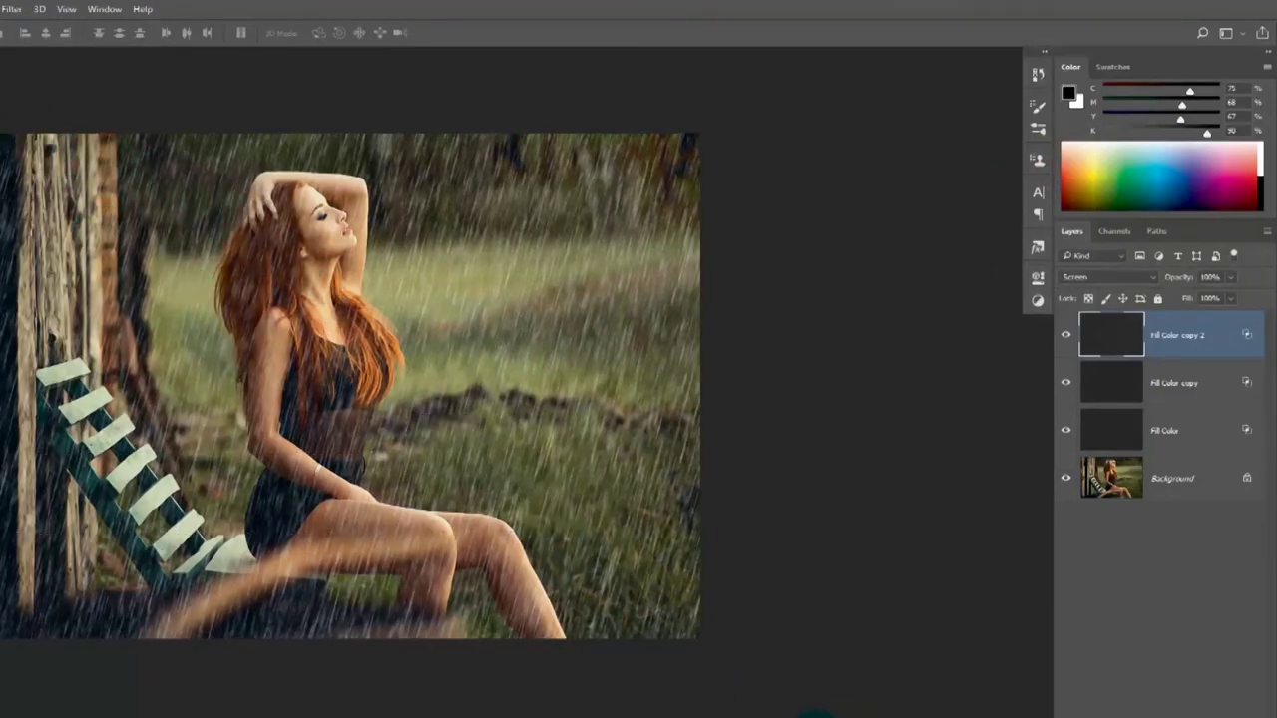